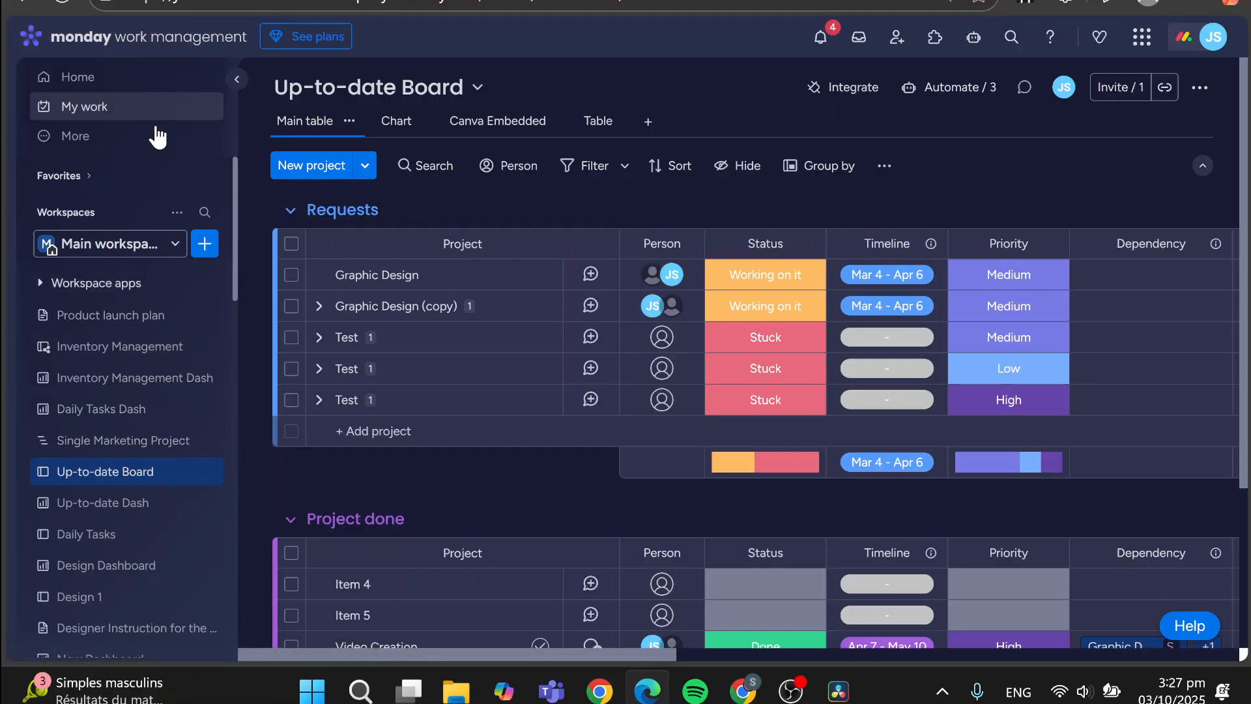
# Review the list of workspaces and the options for adding a new board to the Main workspace
pyautogui.click(172, 259)
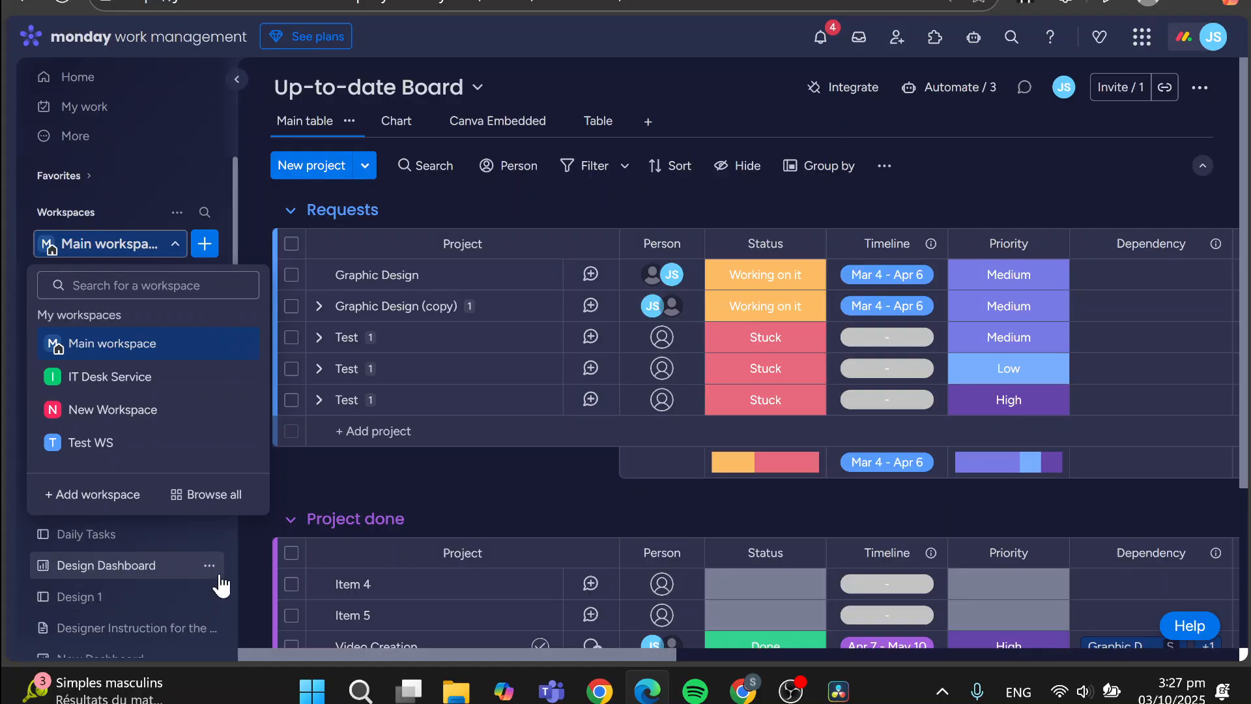
pyautogui.click(210, 246)
pyautogui.moveTo(422, 299)
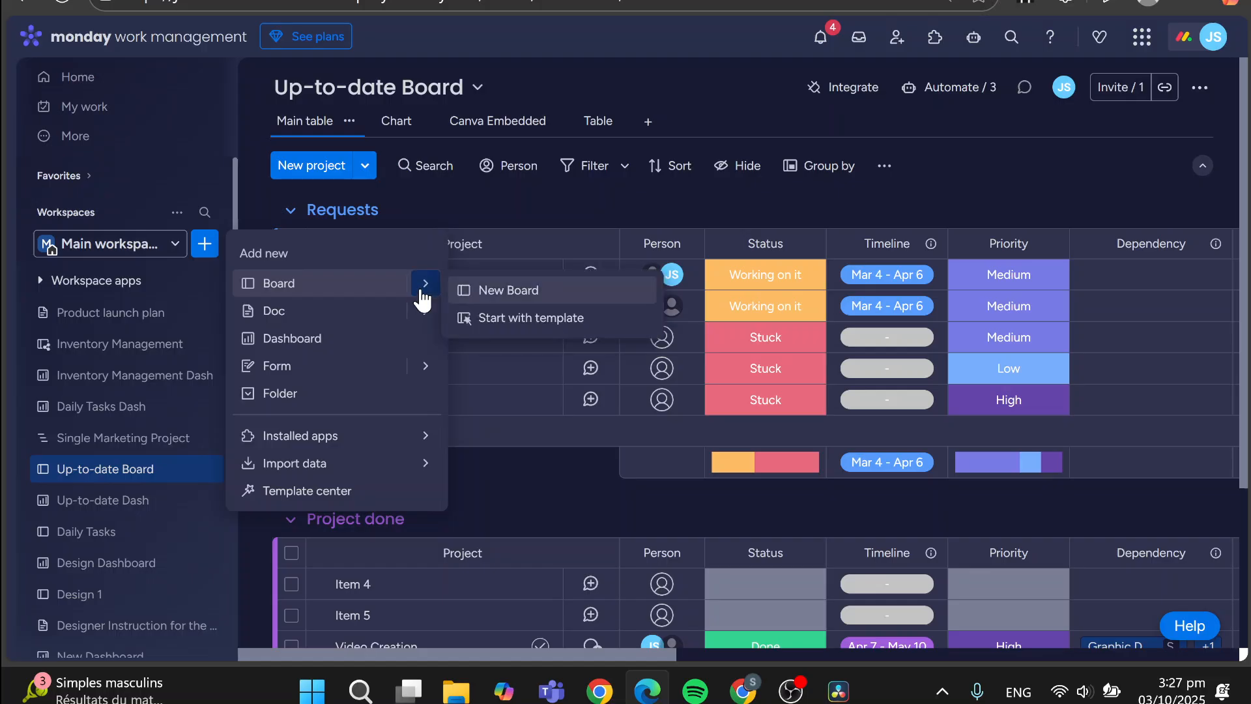
pyautogui.click(467, 198)
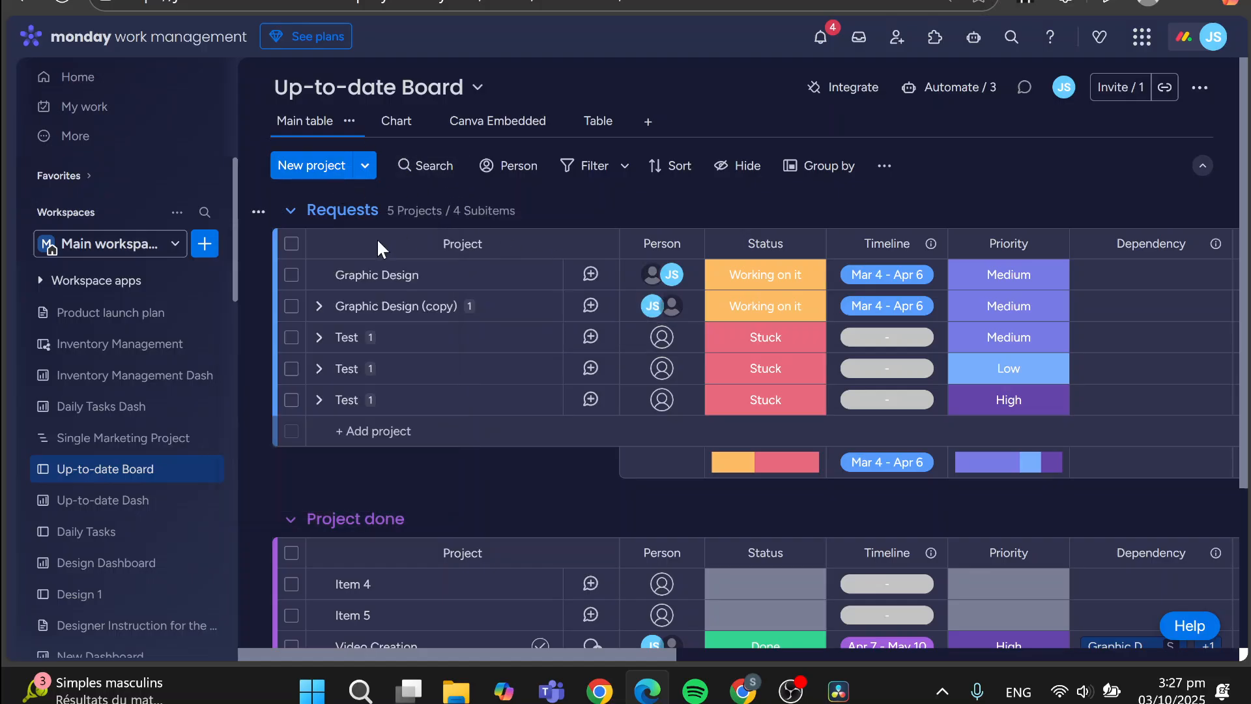
# Move Up-to-date Board above Product launch plan in the Main workspace list, and check the add-new options and favorites
pyautogui.moveTo(97, 470); pyautogui.dragTo(101, 313)
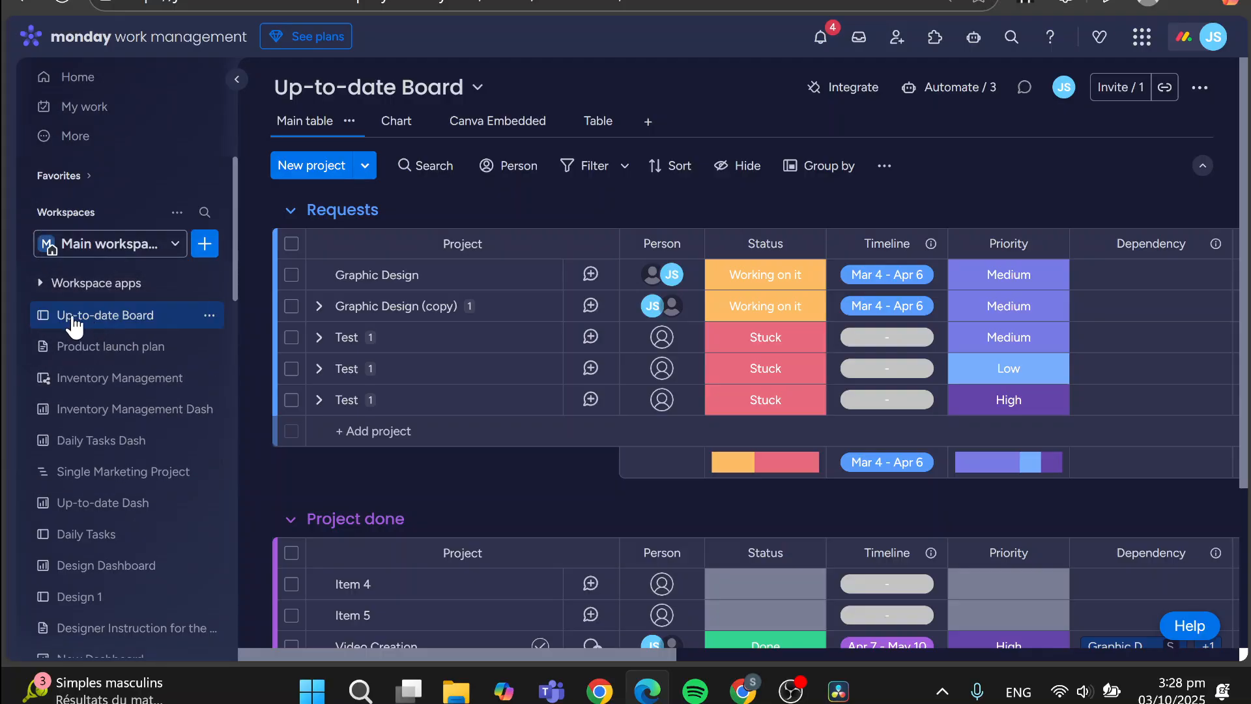
pyautogui.click(205, 244)
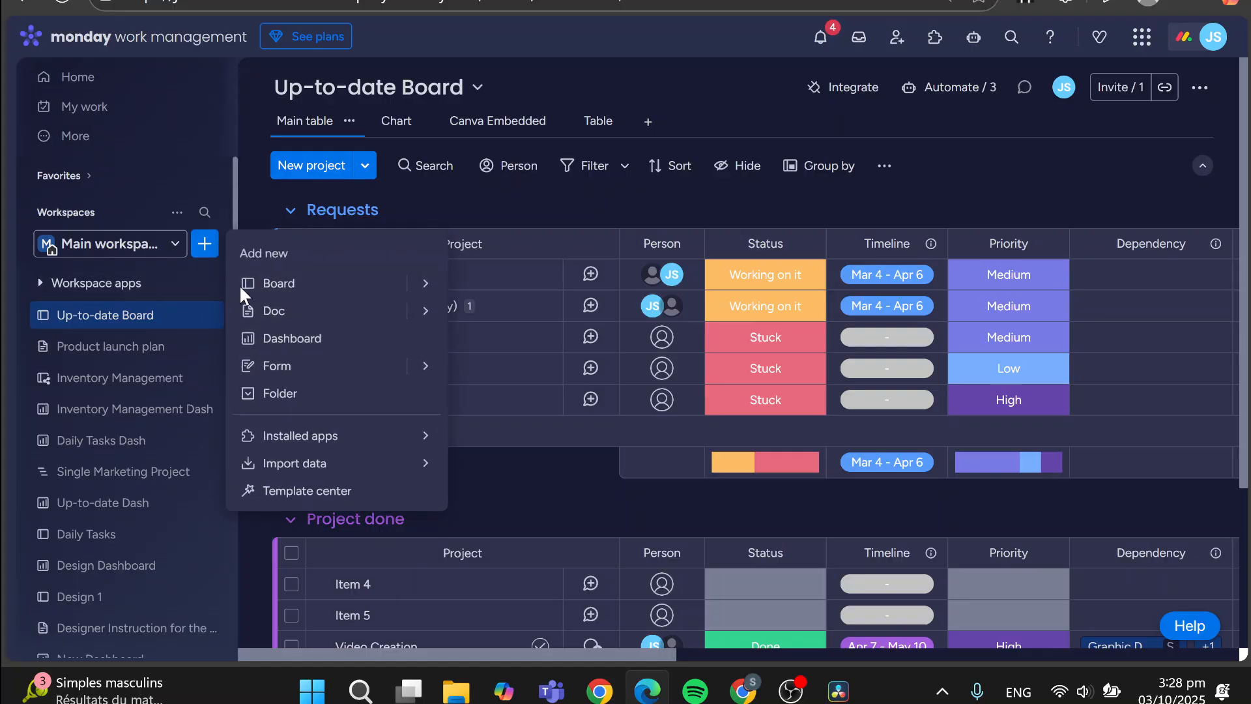
pyautogui.click(232, 181)
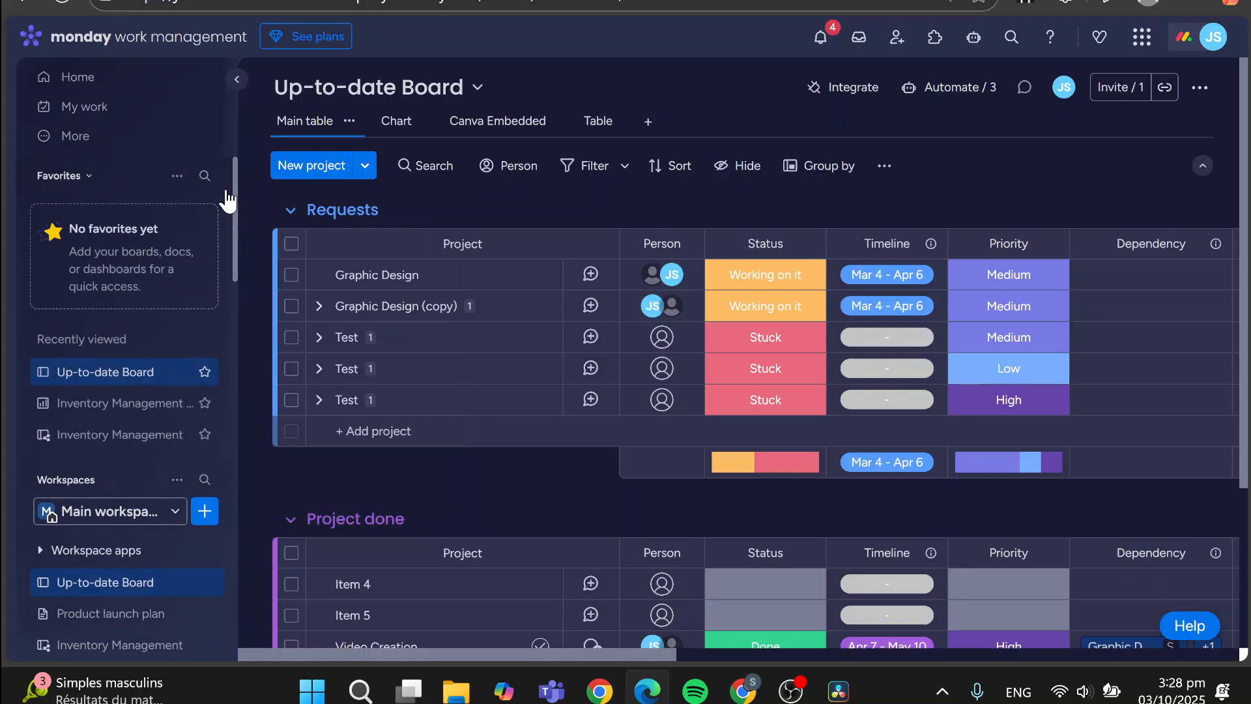
pyautogui.click(87, 186)
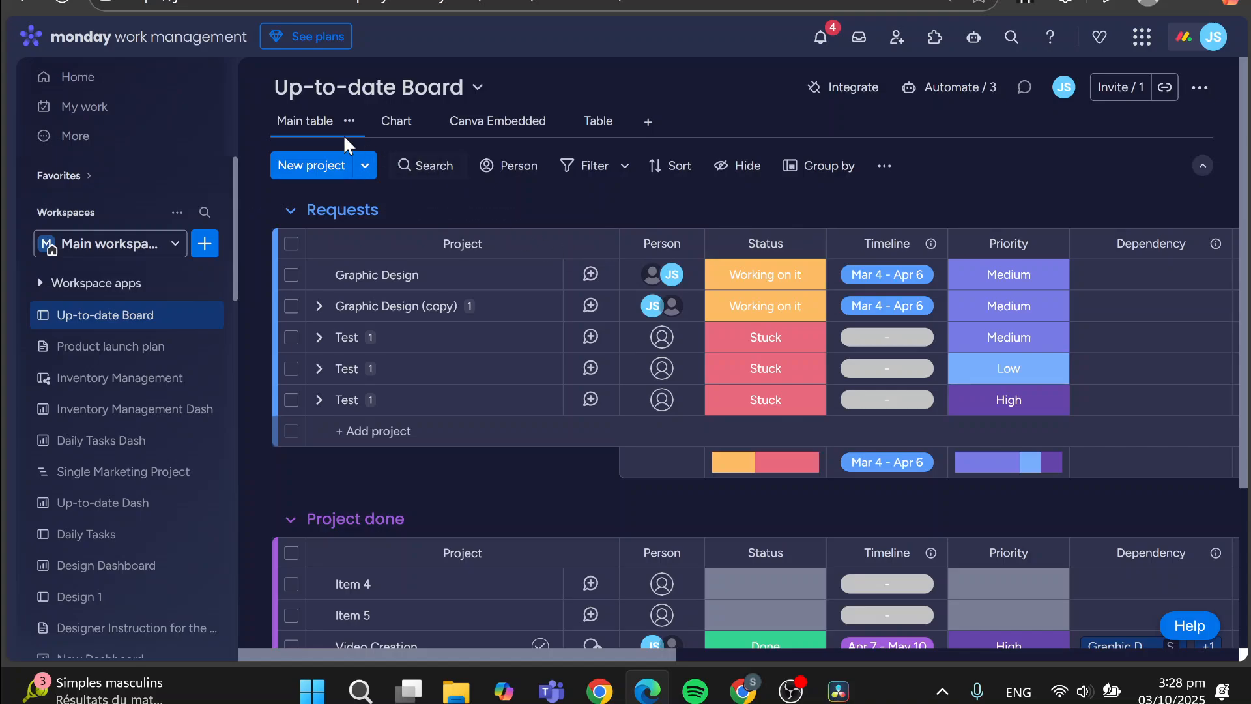
# View the Up-to-date Board's info and its Chart view, and return to the Main table
pyautogui.click(457, 92)
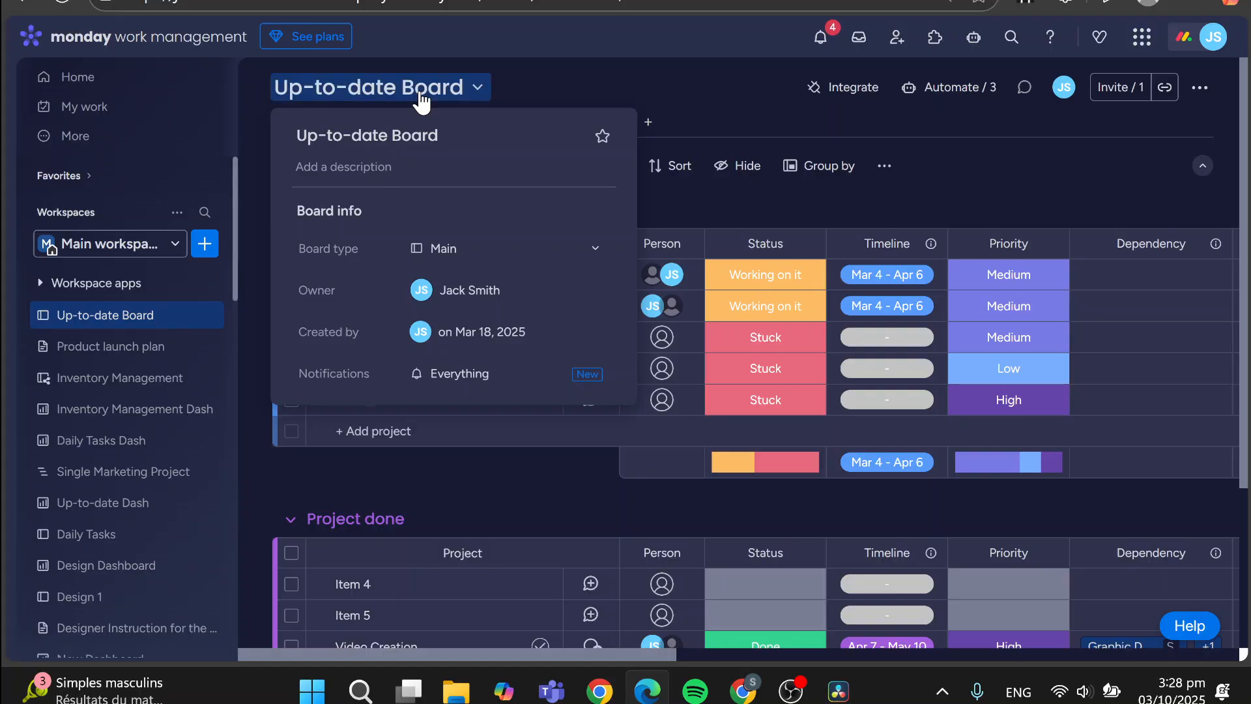
pyautogui.click(420, 101)
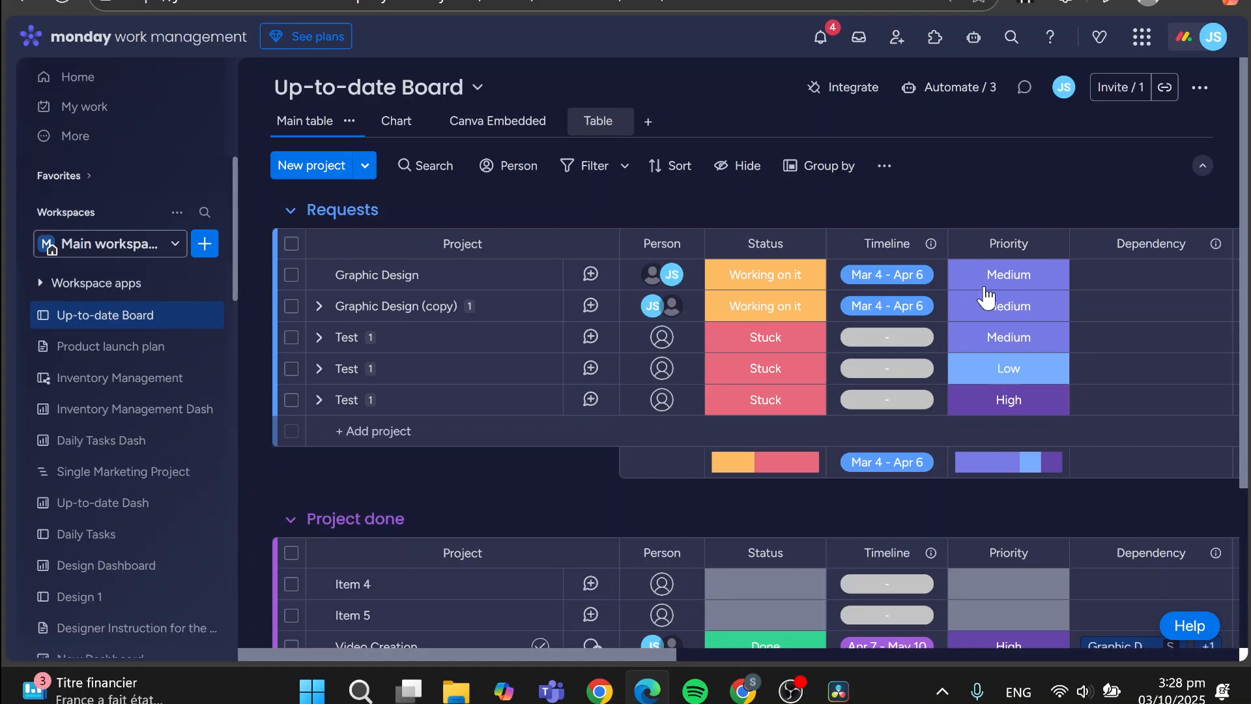
pyautogui.click(303, 124)
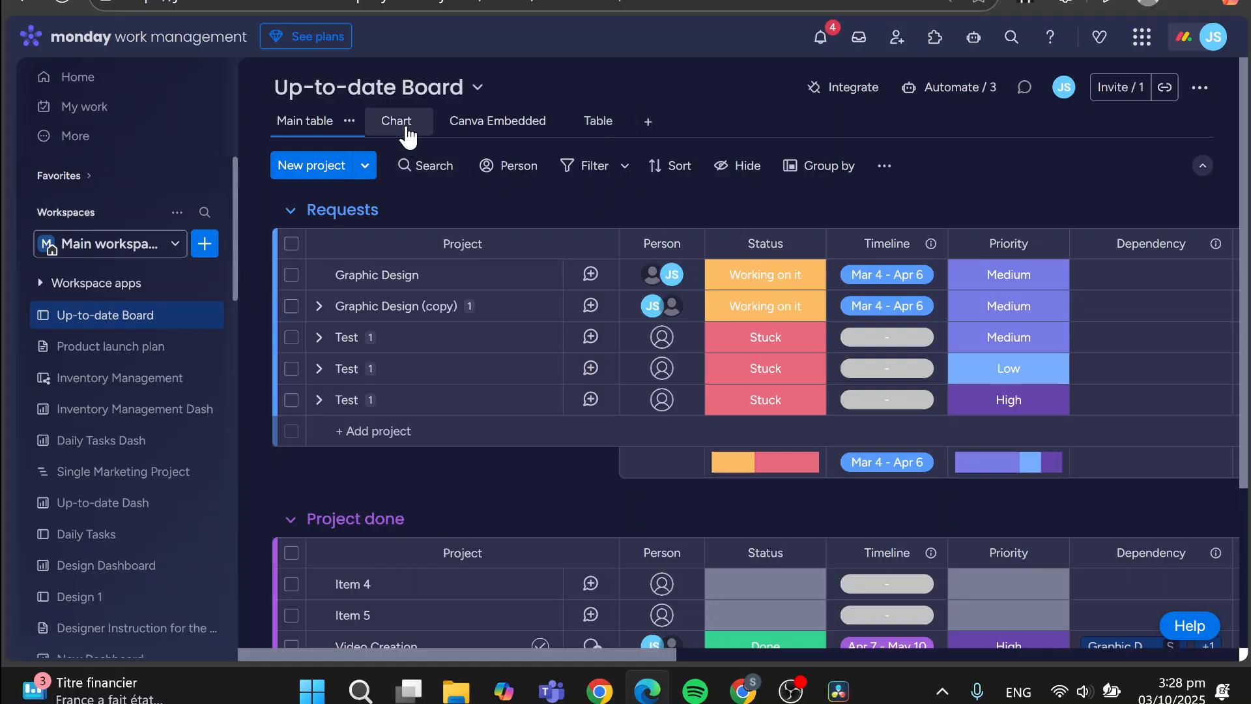
pyautogui.click(408, 131)
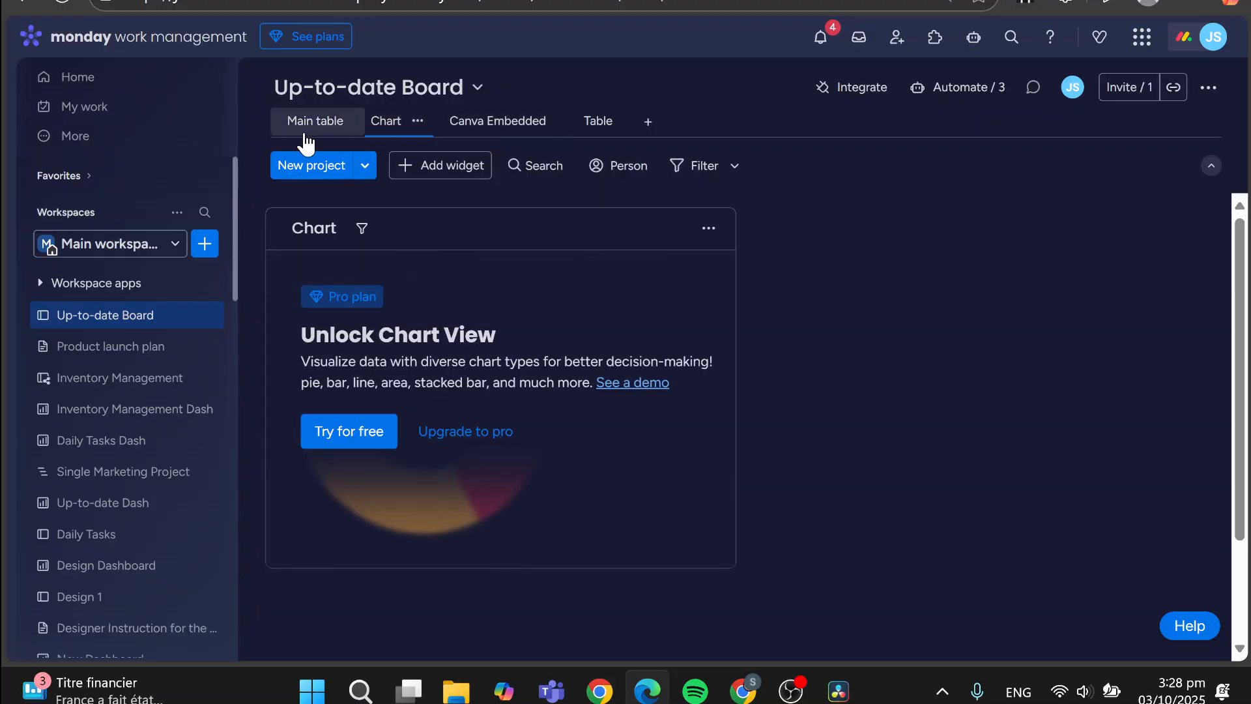
pyautogui.click(306, 136)
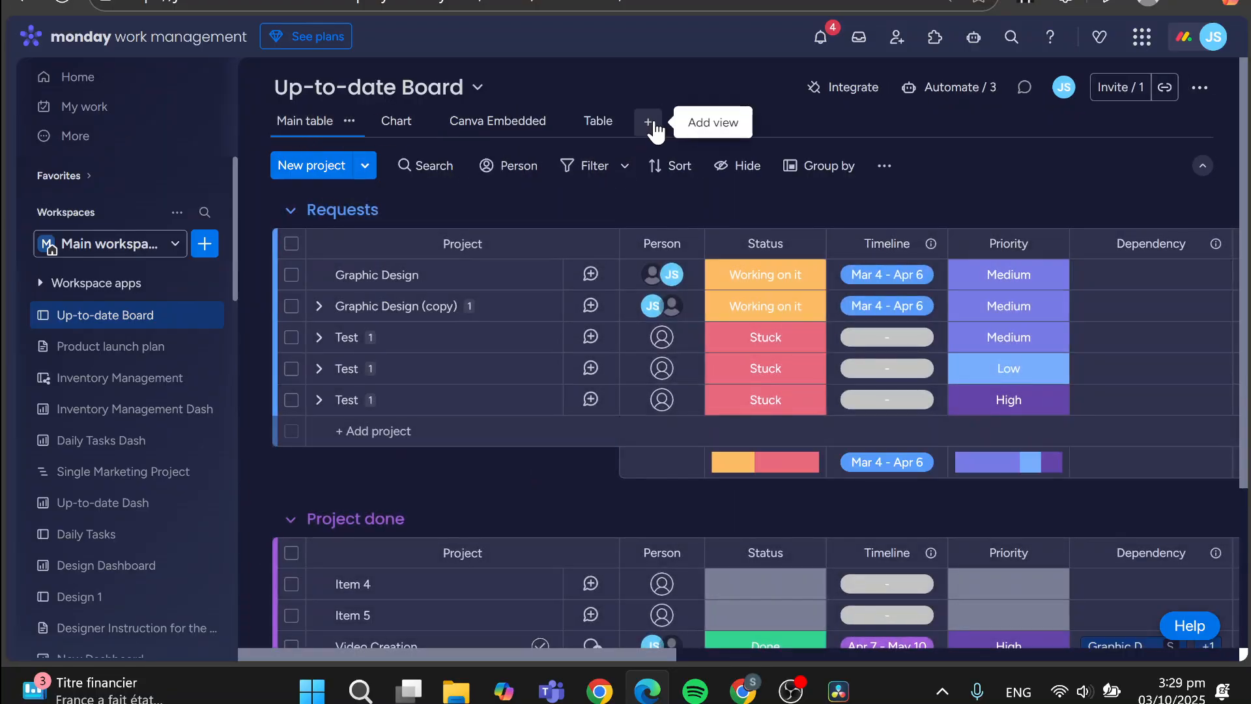
# Review the view types that can be added to the Up-to-date Board
pyautogui.click(651, 124)
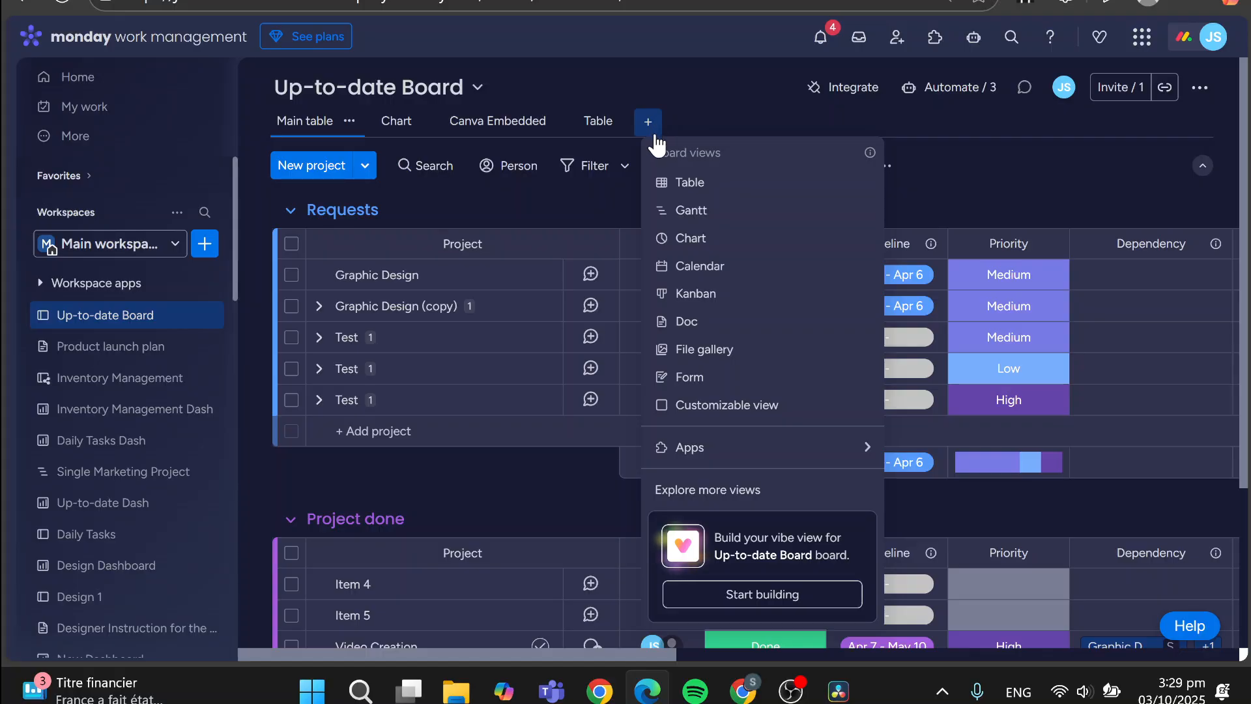
pyautogui.moveTo(751, 460)
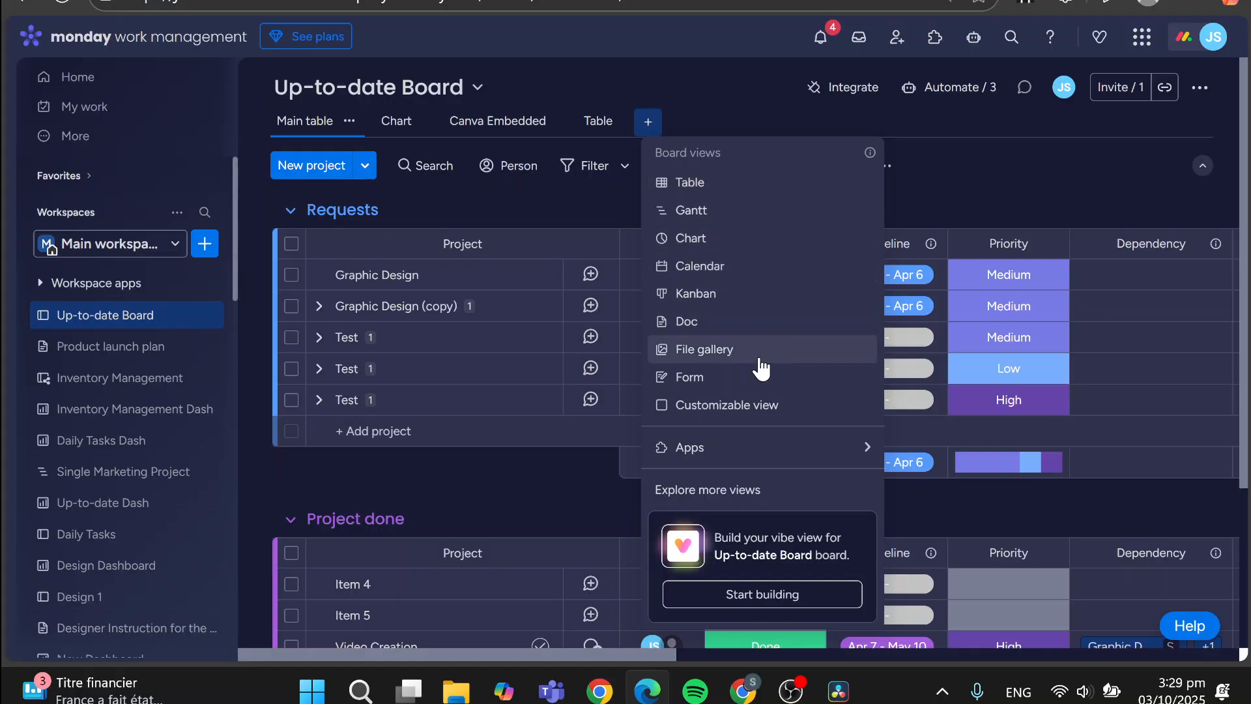
pyautogui.click(752, 454)
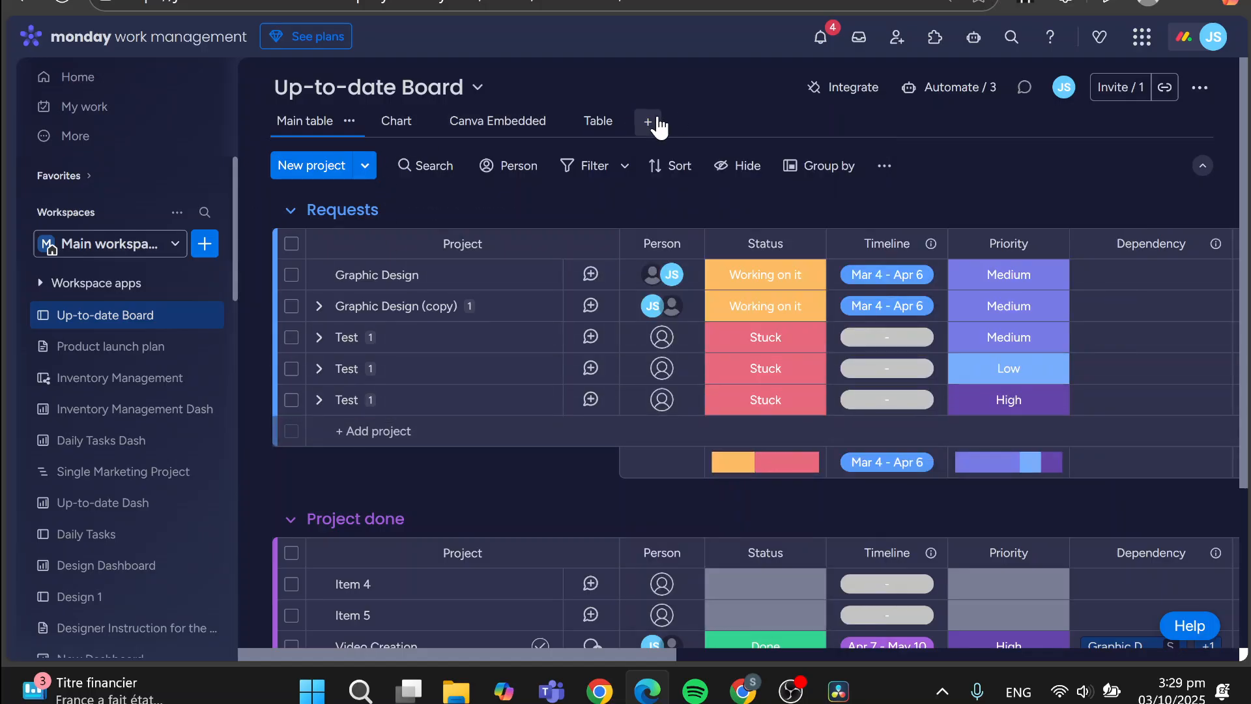
# Search the Views Center for "timeline", look through the available apps, and close it
pyautogui.click(648, 121)
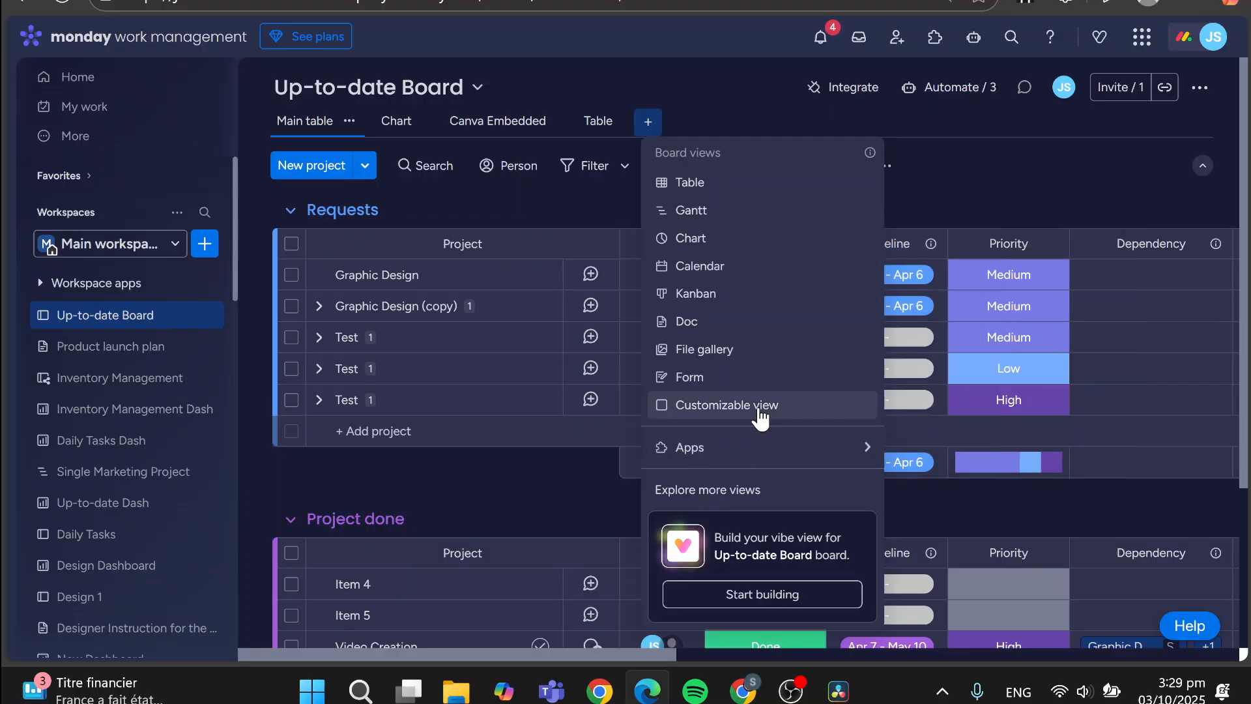
pyautogui.moveTo(833, 452)
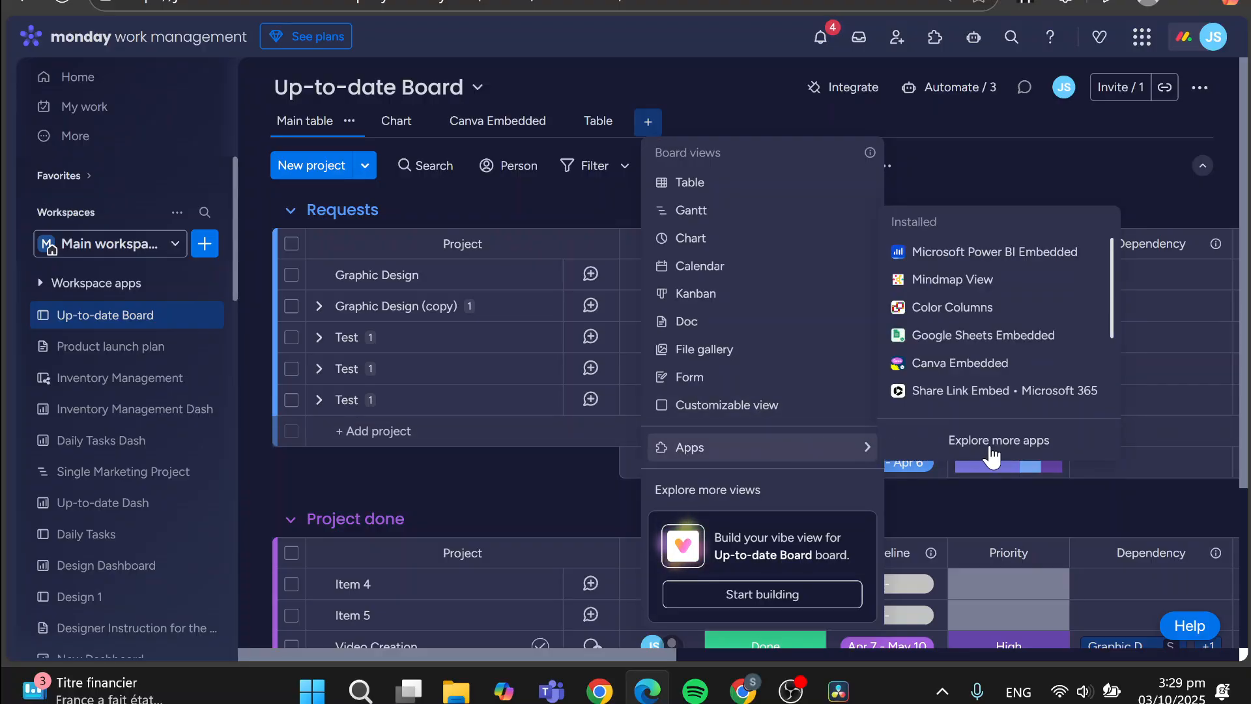
pyautogui.click(986, 445)
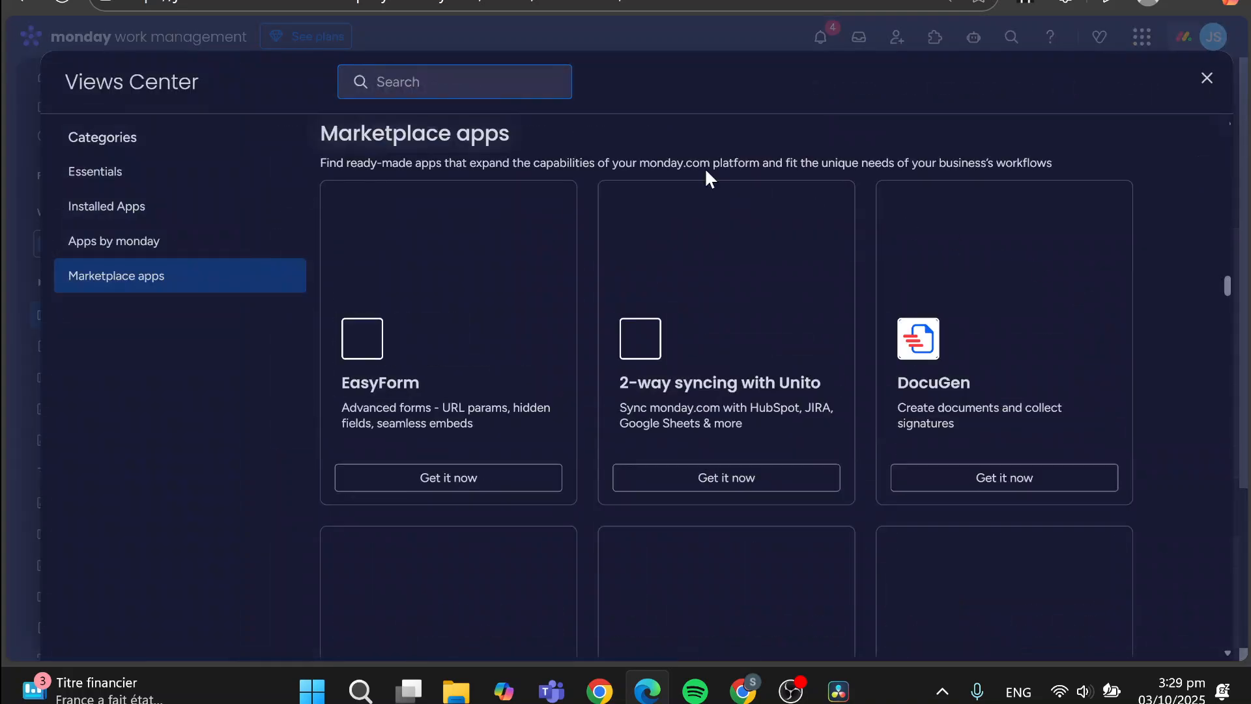
pyautogui.write('time')
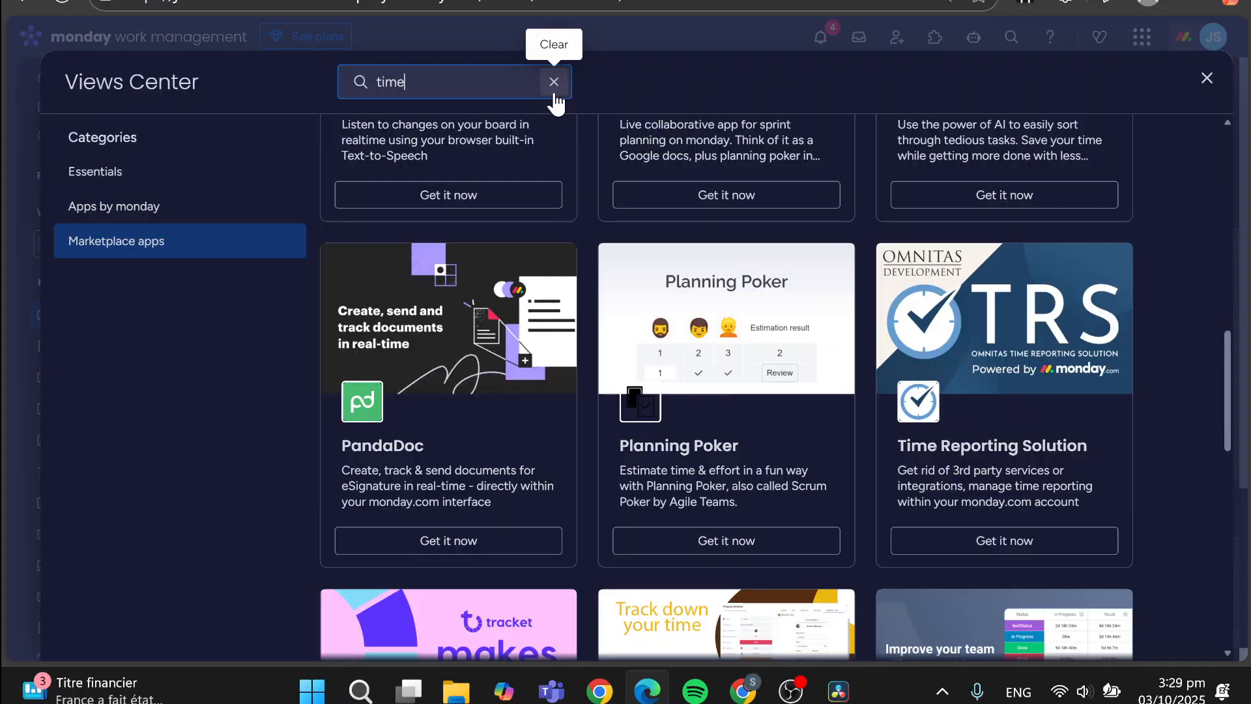
pyautogui.write('line')
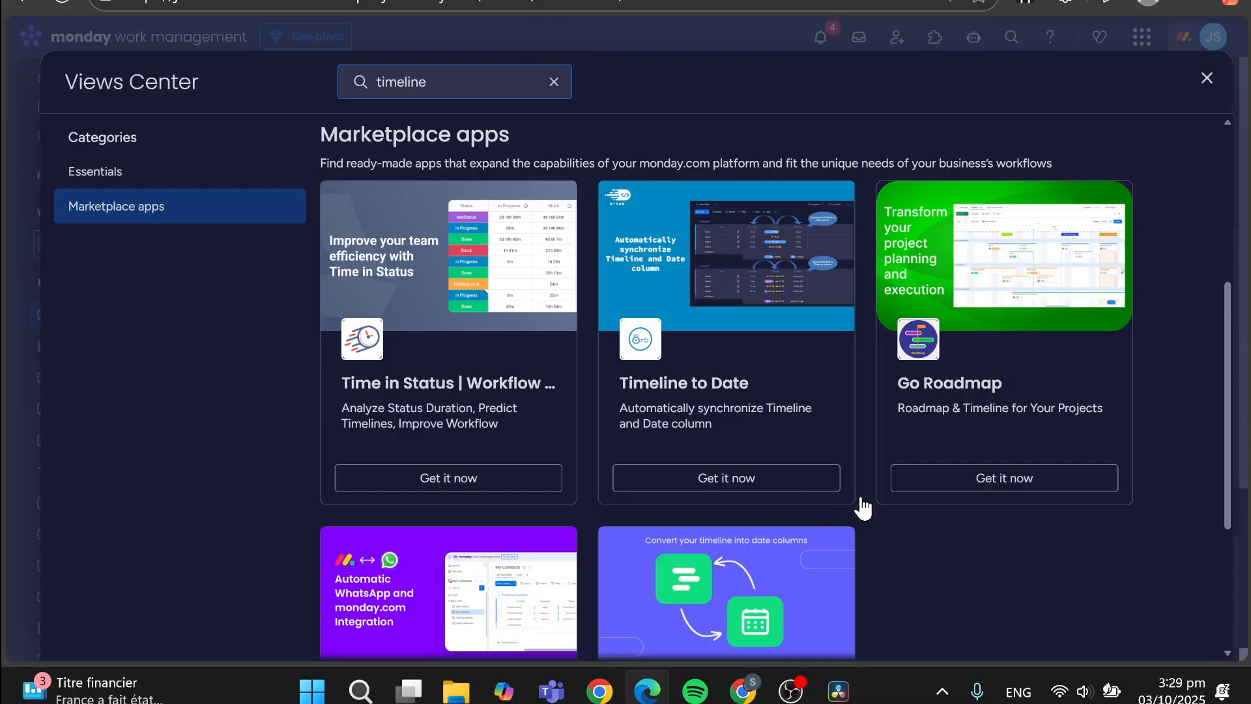
pyautogui.scroll(-4, 863, 495)
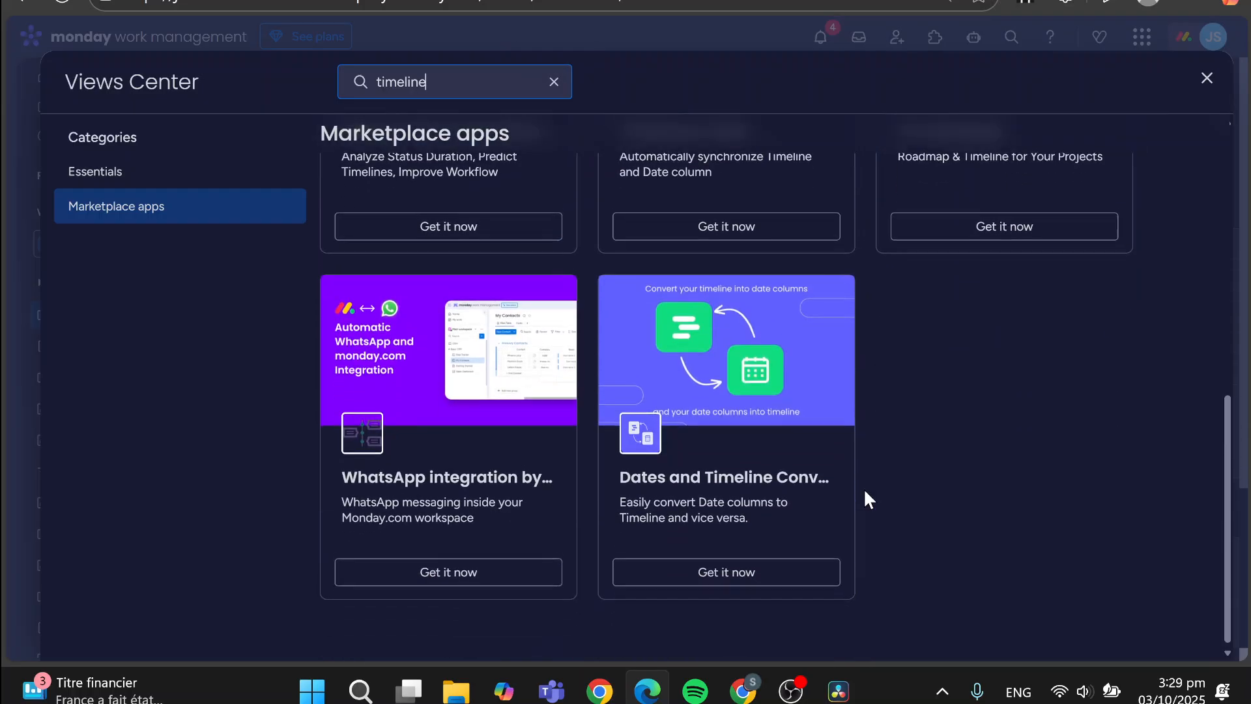
pyautogui.click(1199, 90)
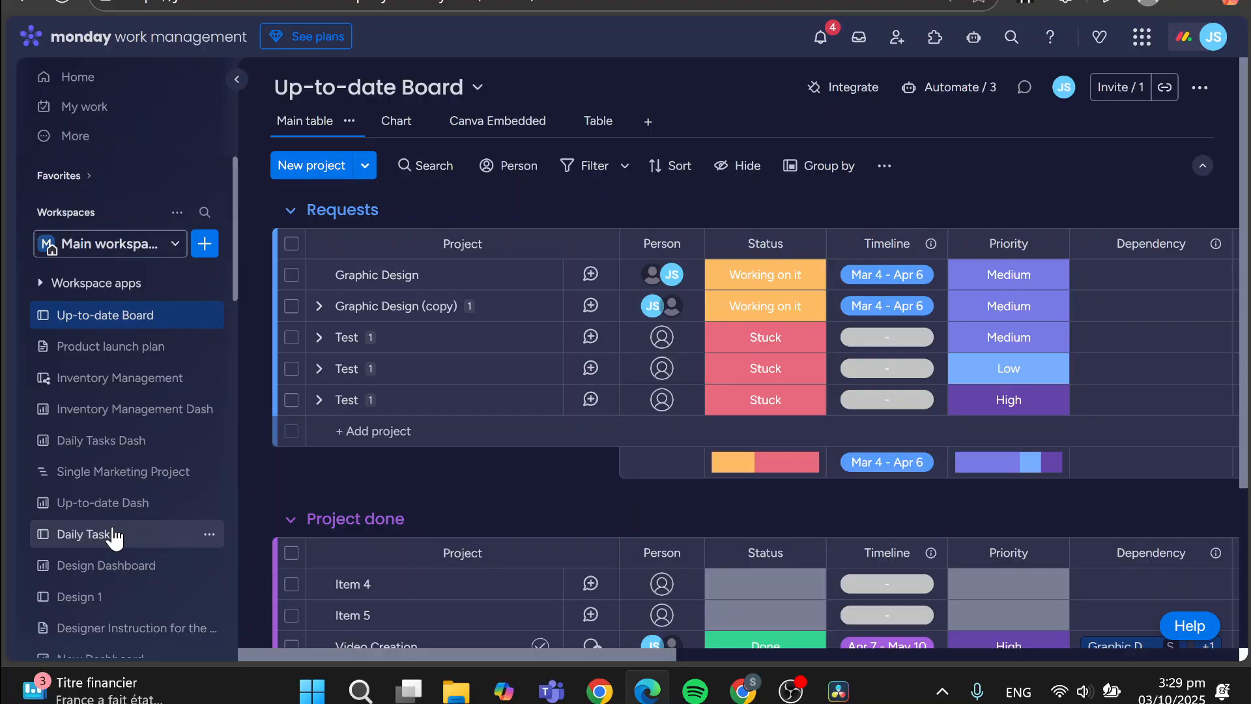
# Look through the Daily Tasks, Design 1 and first two New Board boards in the Main workspace
pyautogui.click(115, 536)
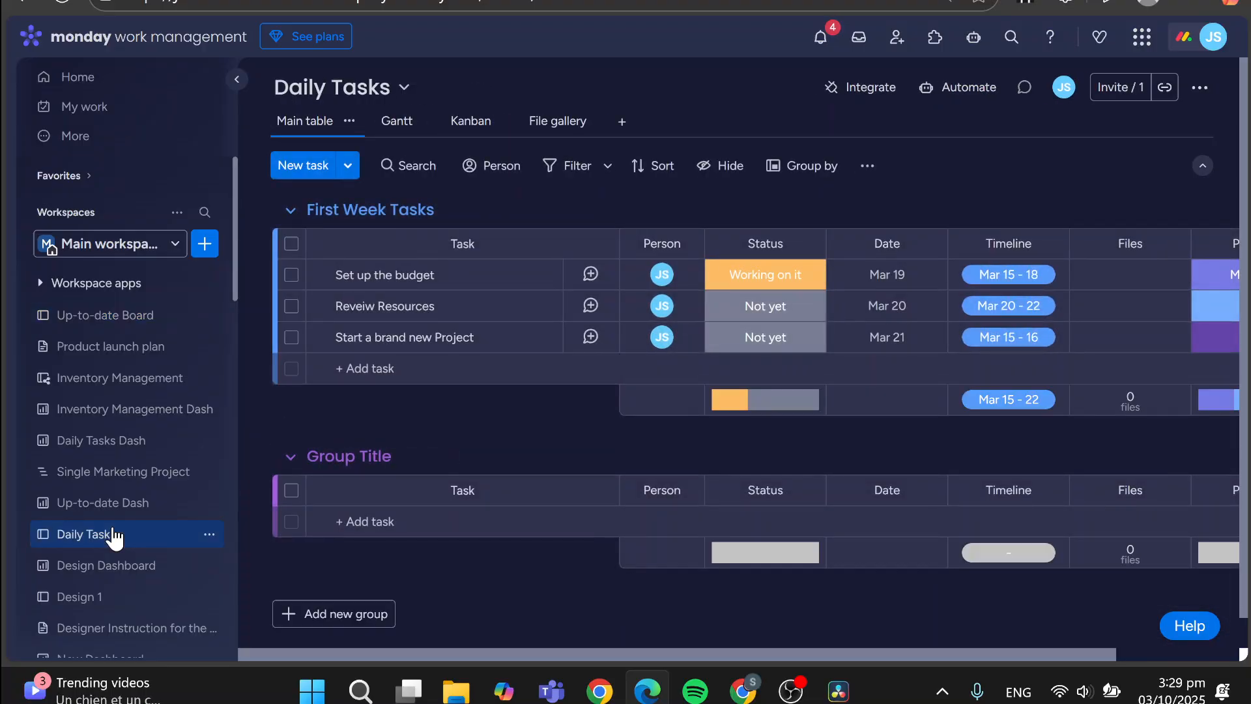
pyautogui.scroll(-3, 176, 472)
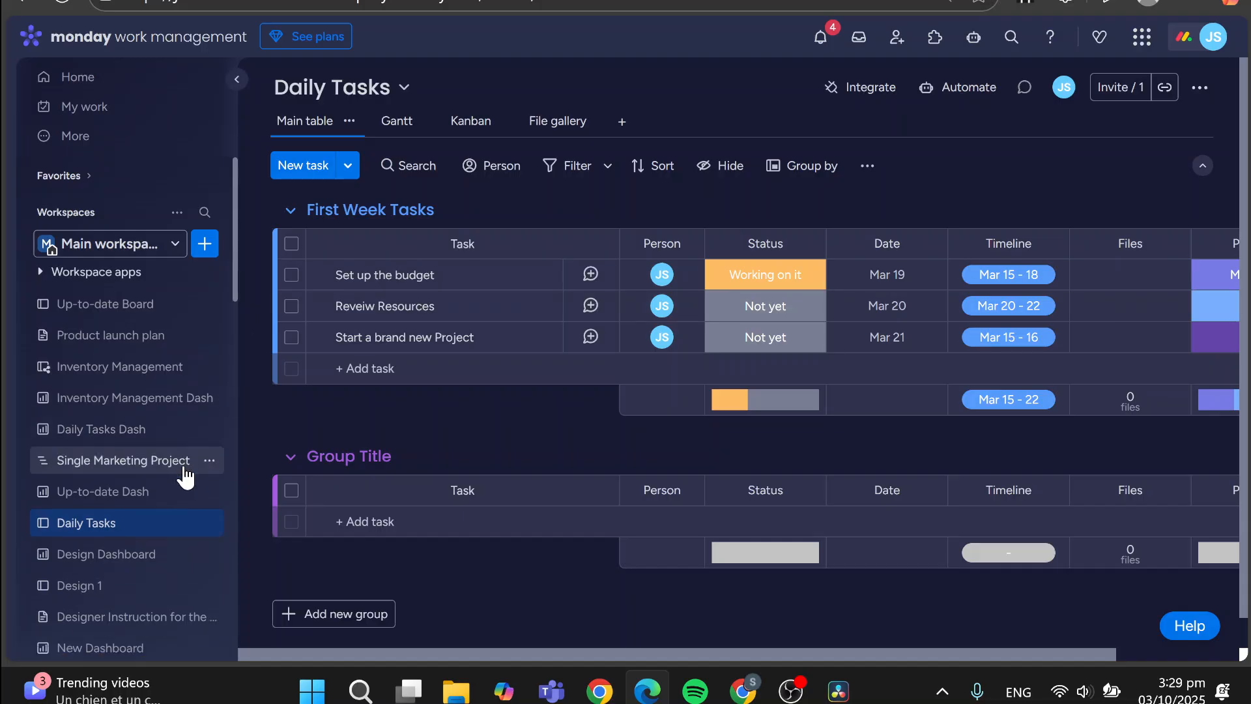
pyautogui.click(125, 381)
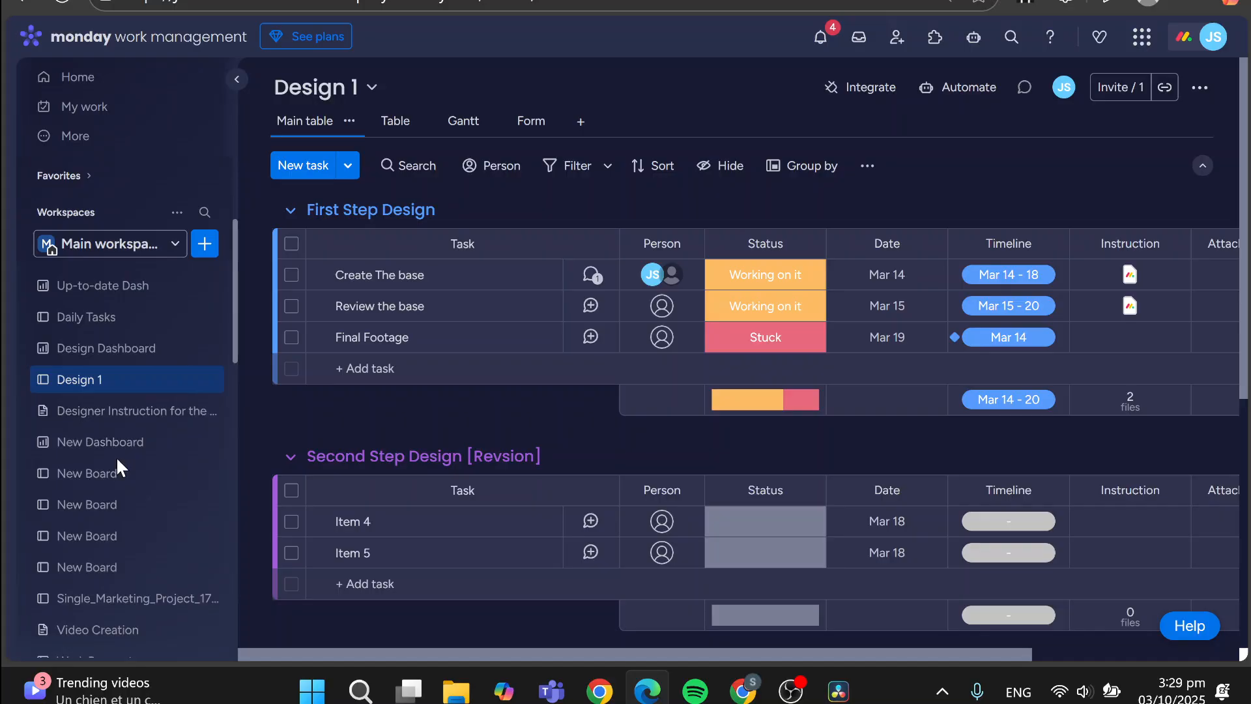
pyautogui.click(117, 485)
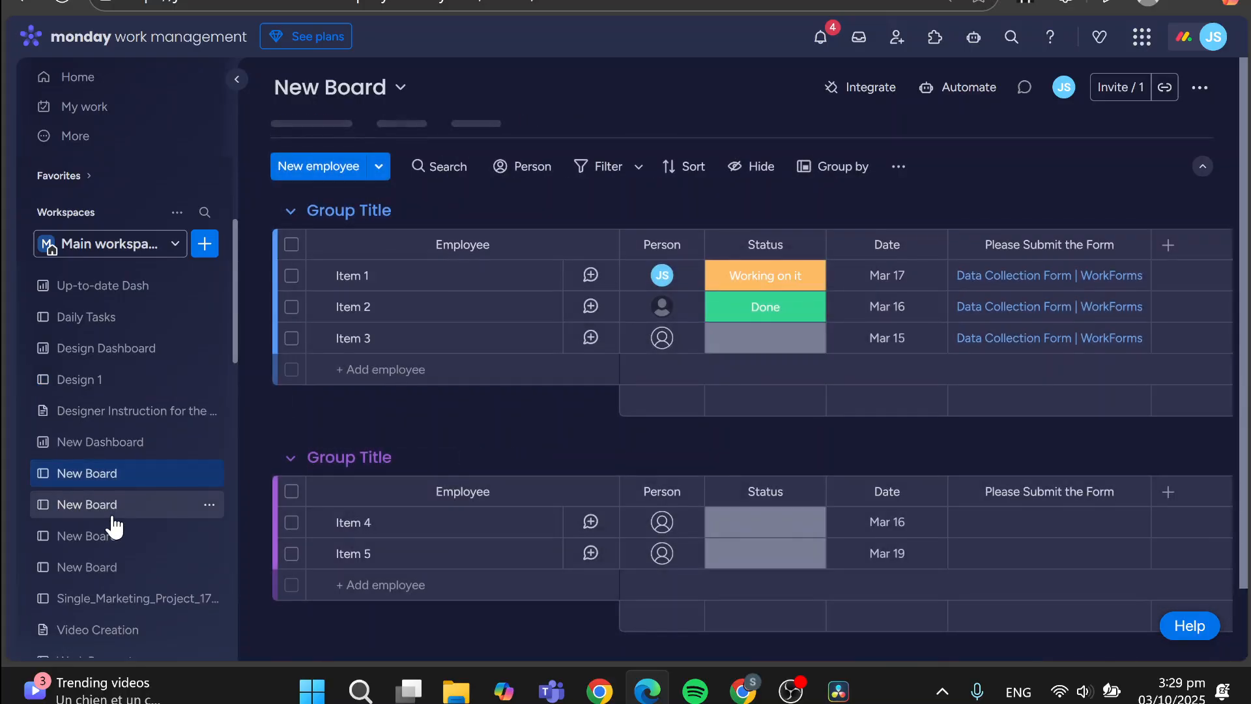
pyautogui.click(116, 513)
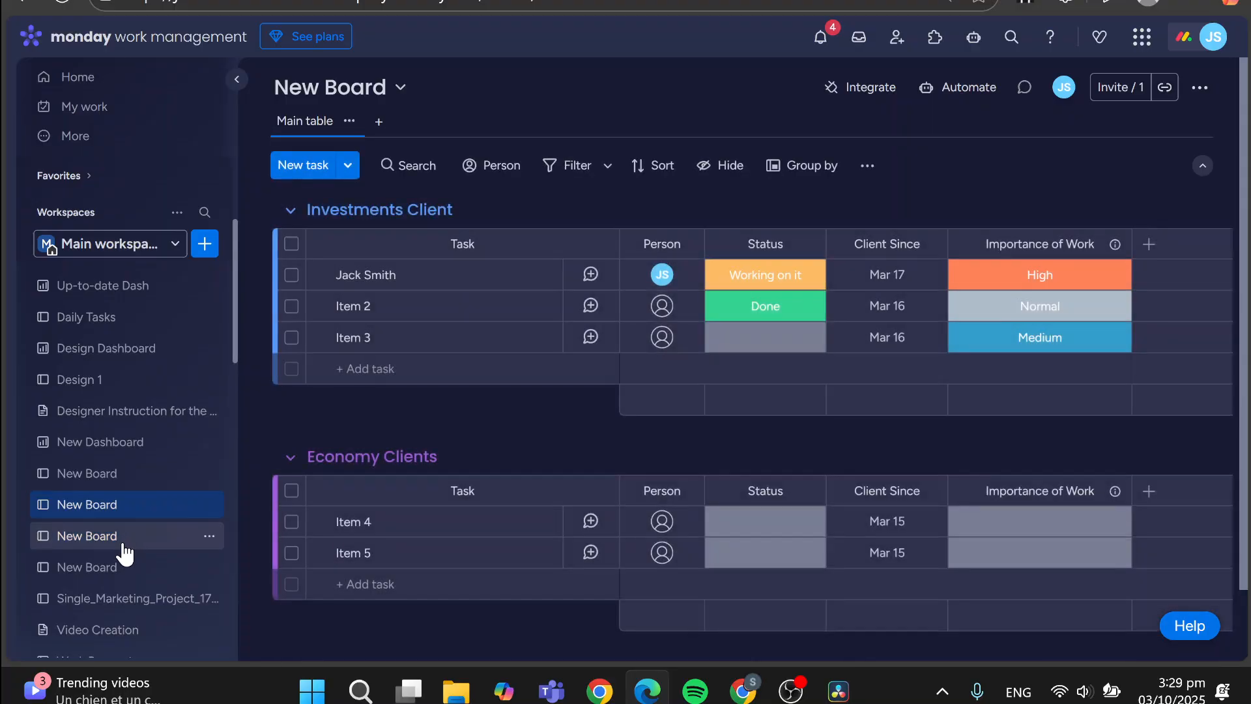
# Add a customizable view to the third board named New Board
pyautogui.click(127, 547)
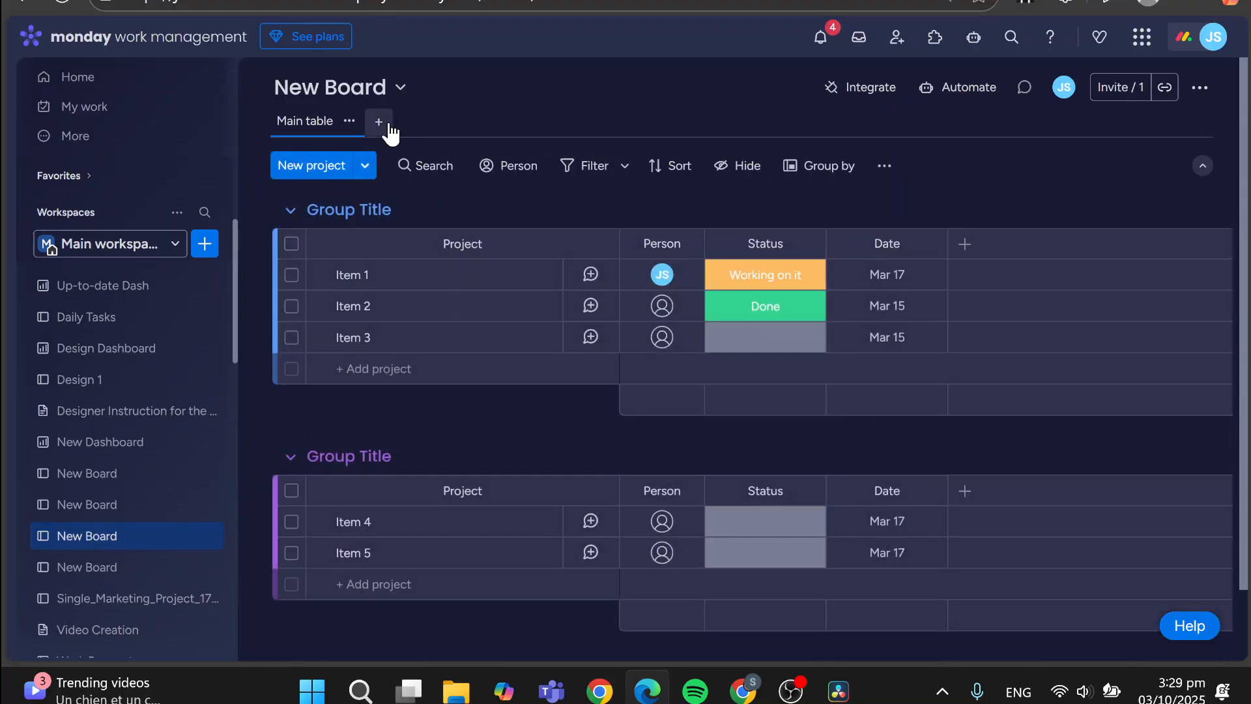
pyautogui.click(388, 126)
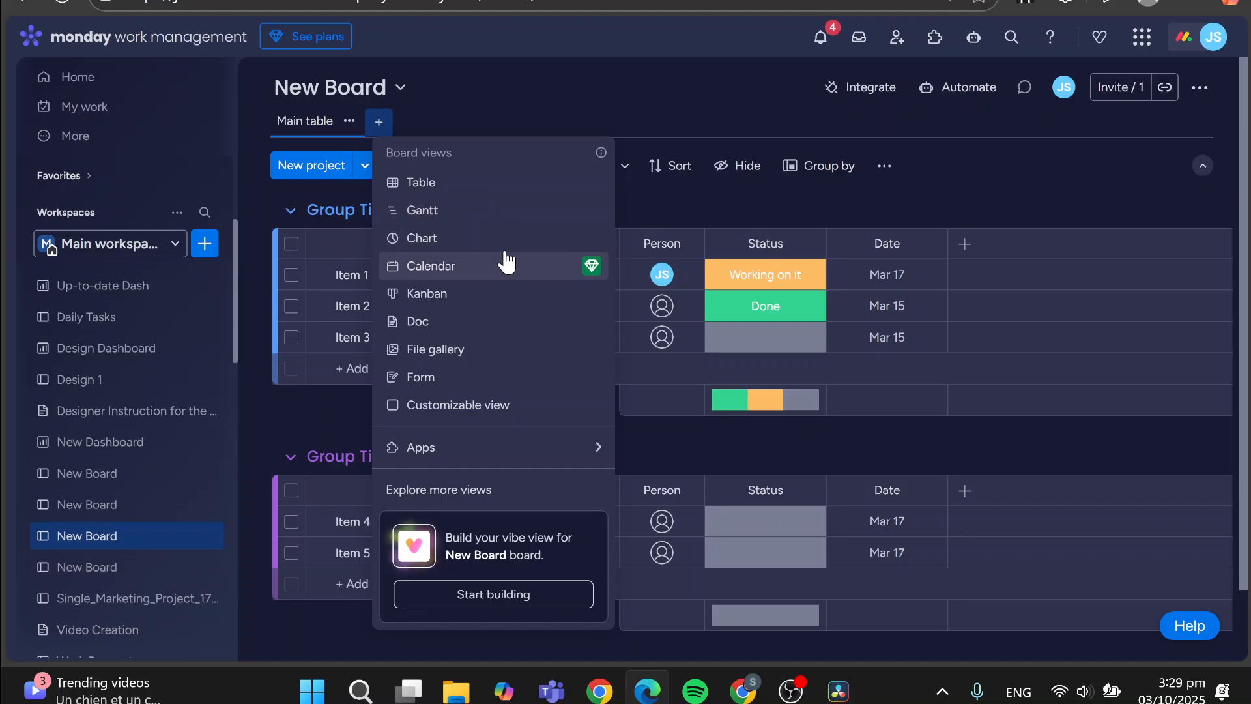
pyautogui.click(641, 428)
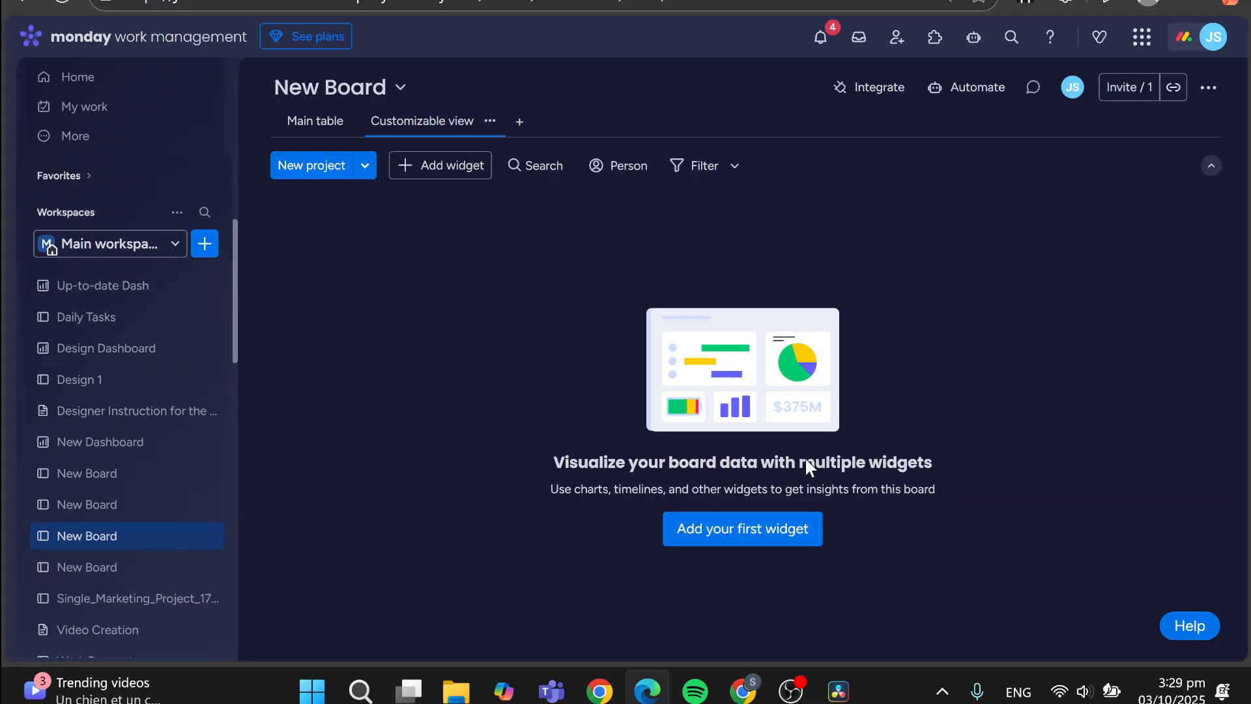
# Search the Widgets Center for "tim" and try to add the Timeline widget by starting its free trial
pyautogui.click(781, 539)
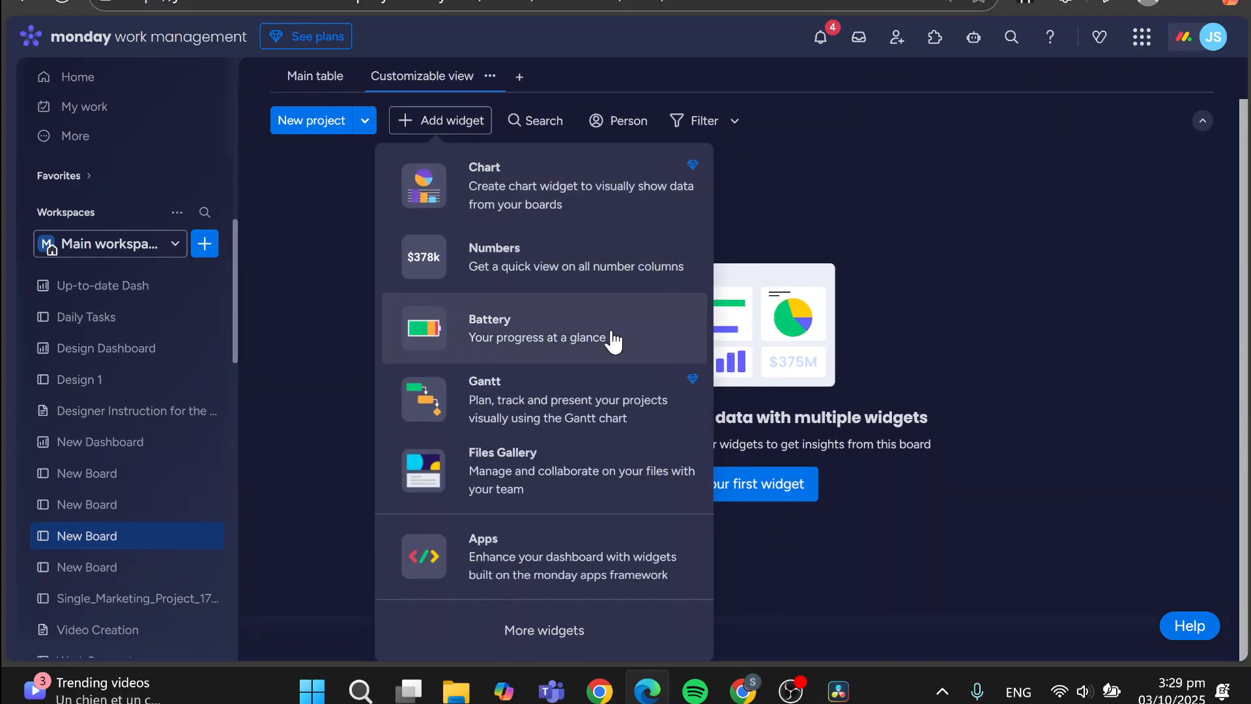
pyautogui.click(624, 625)
pyautogui.write('tim')
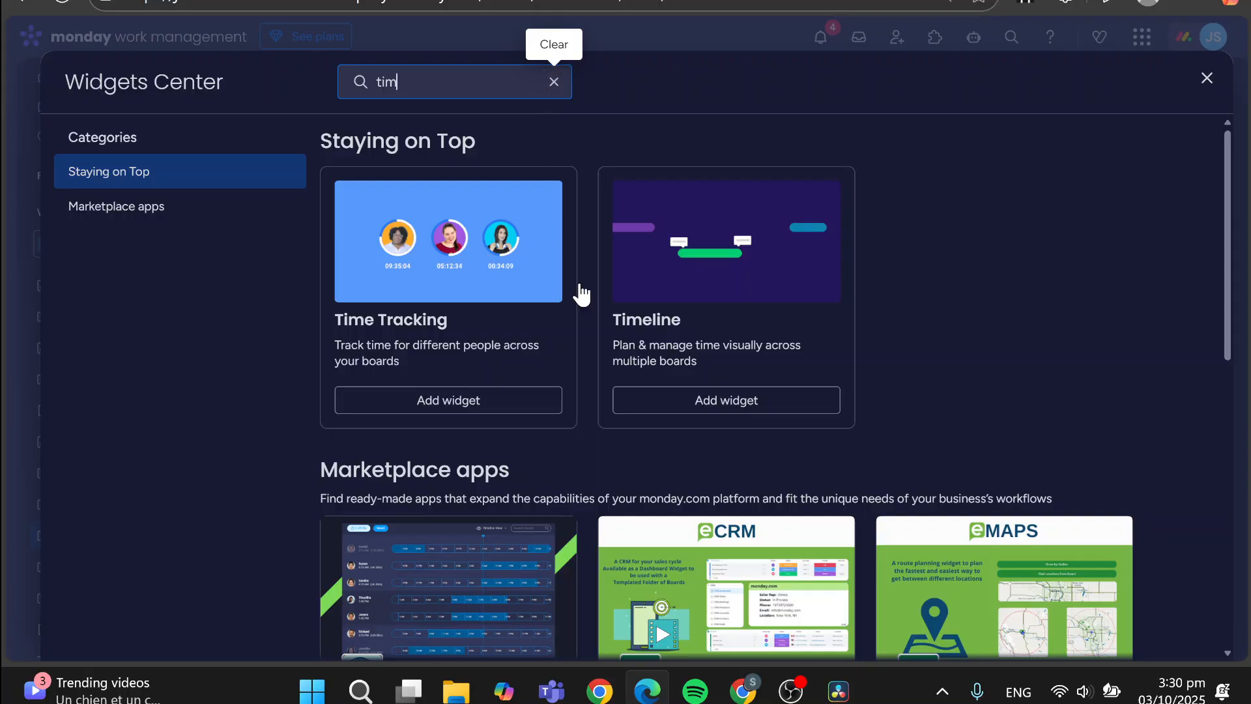
pyautogui.click(753, 410)
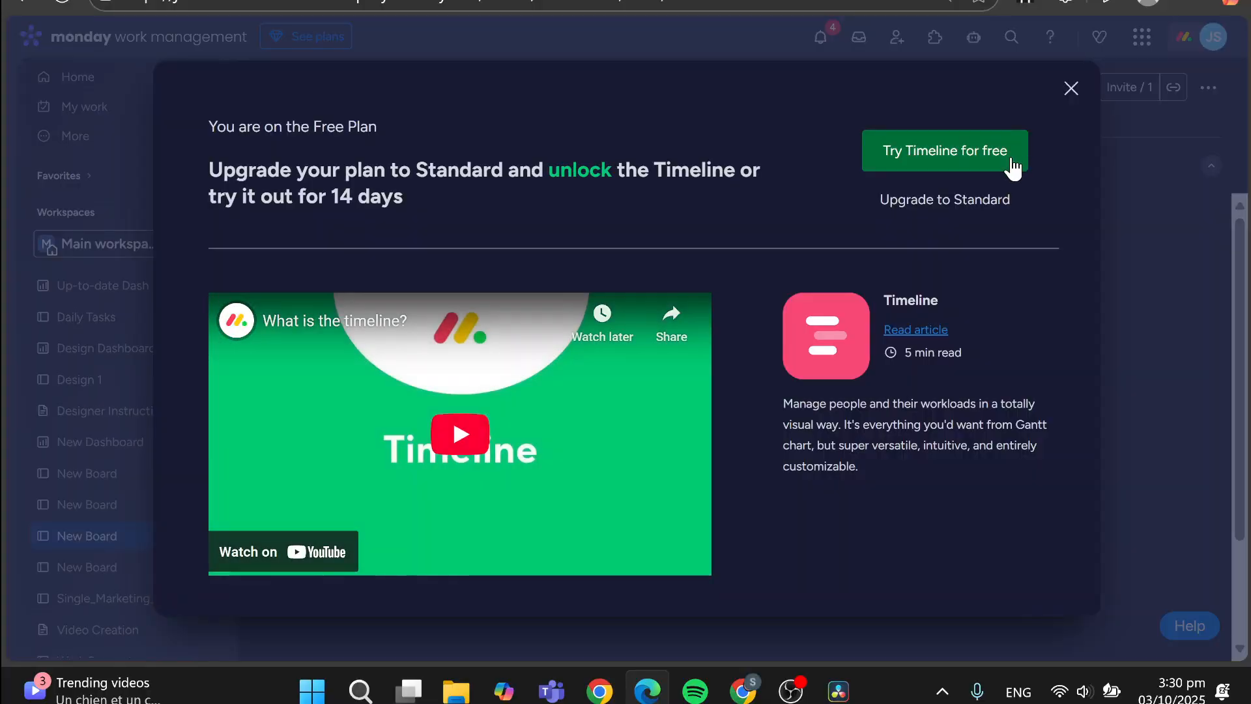
pyautogui.click(1012, 164)
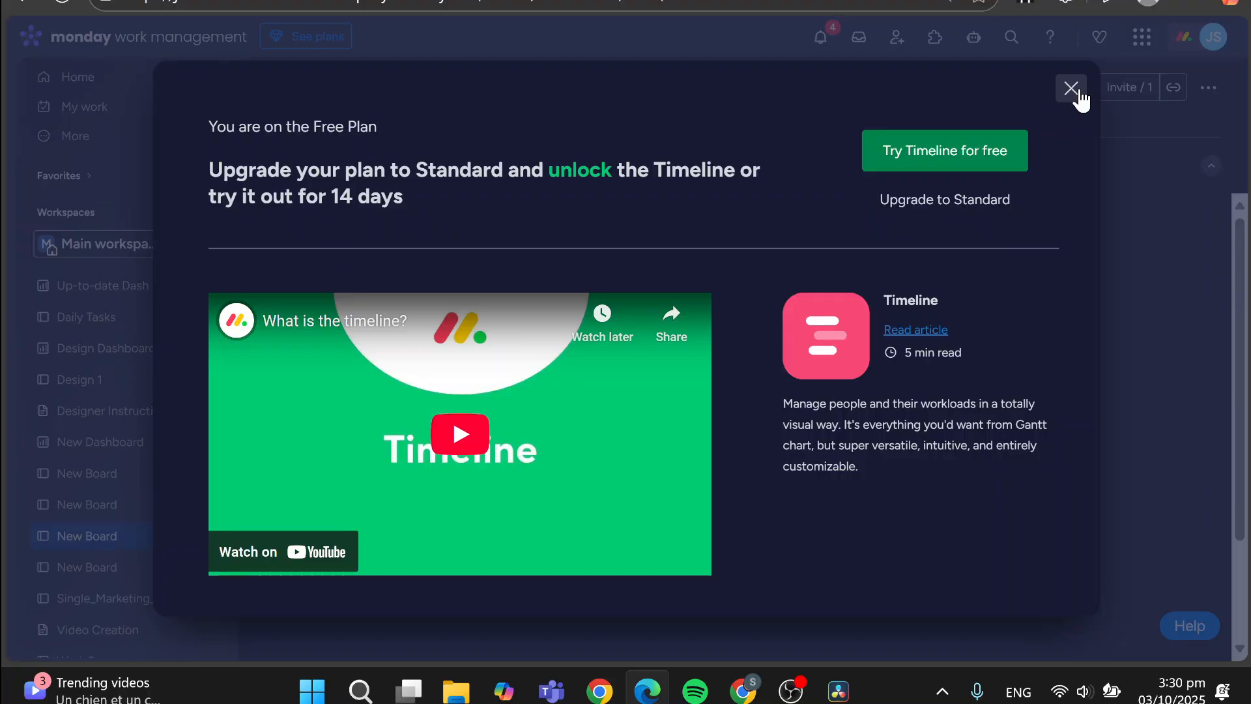
pyautogui.click(980, 145)
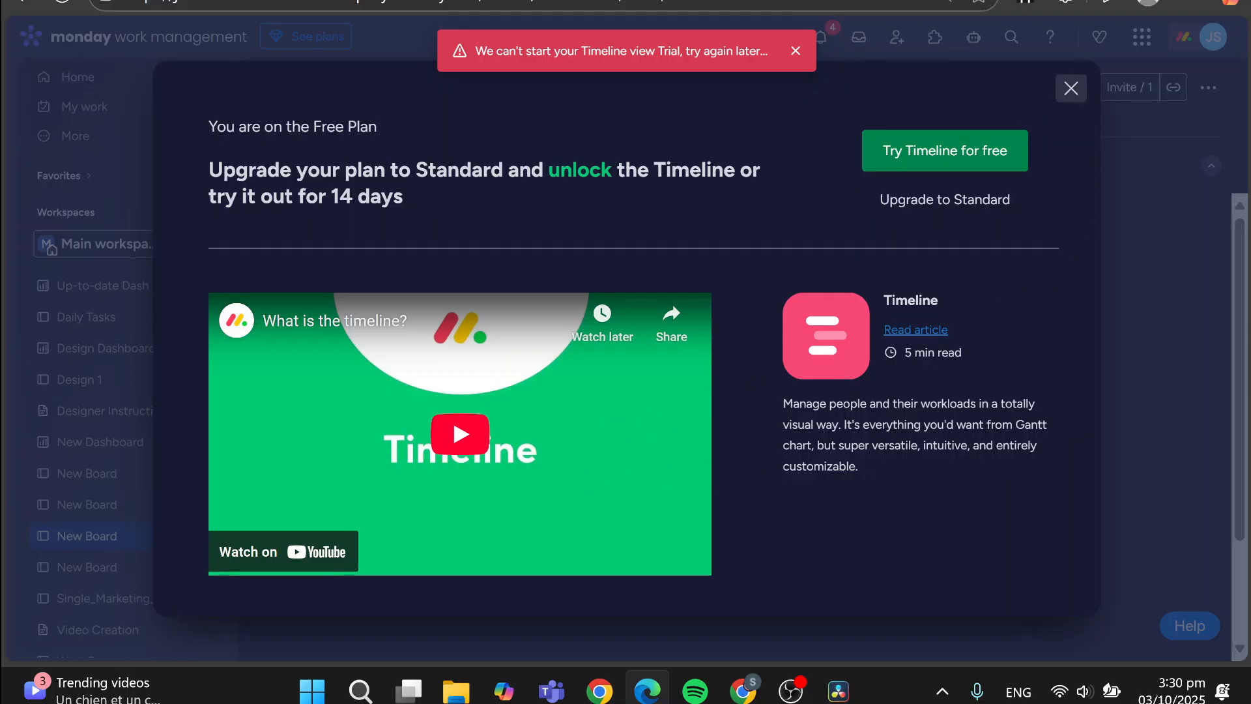
# Close the trial offer, enlarge the Timeline widget in both directions, and view the details of Item 2
pyautogui.click(1071, 88)
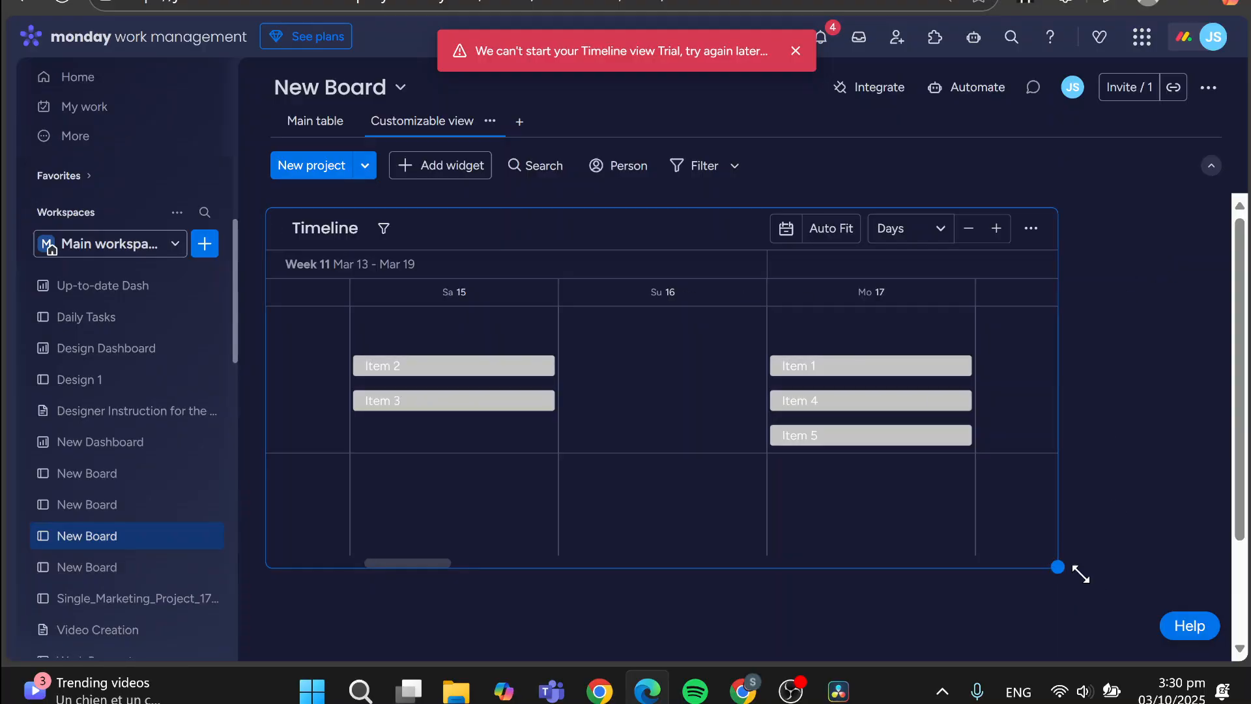
pyautogui.moveTo(1062, 568); pyautogui.dragTo(1179, 597)
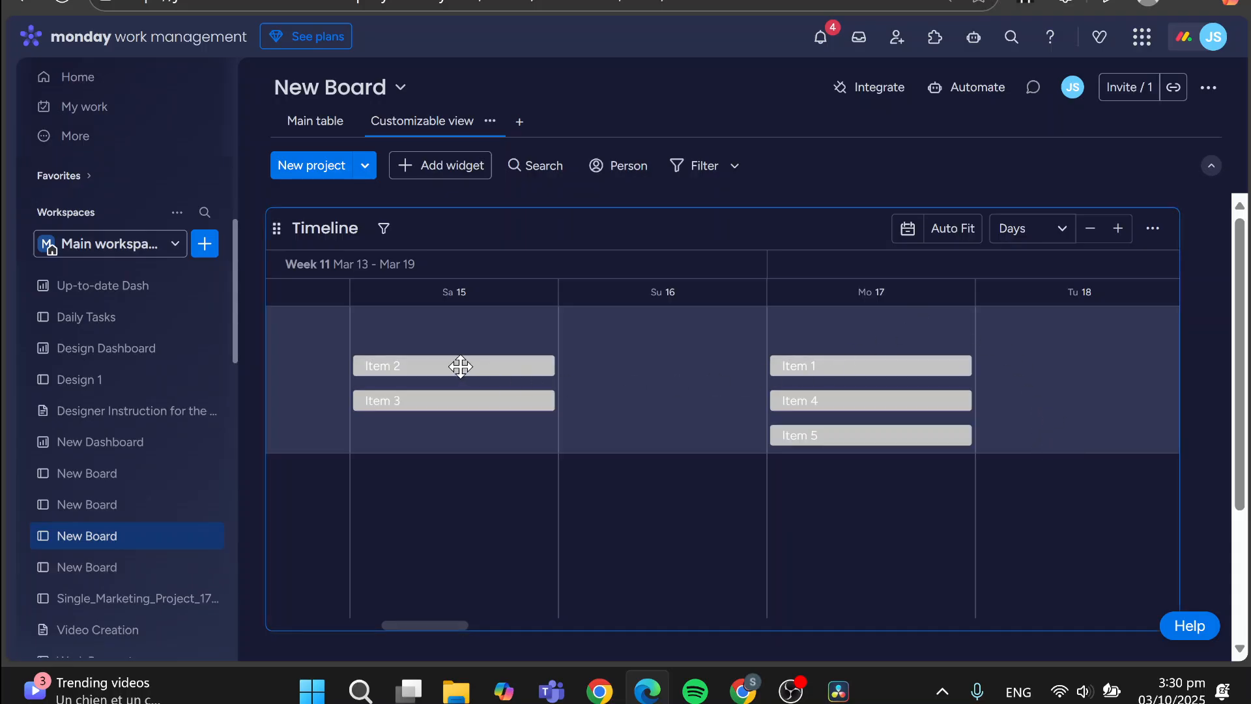
pyautogui.click(539, 369)
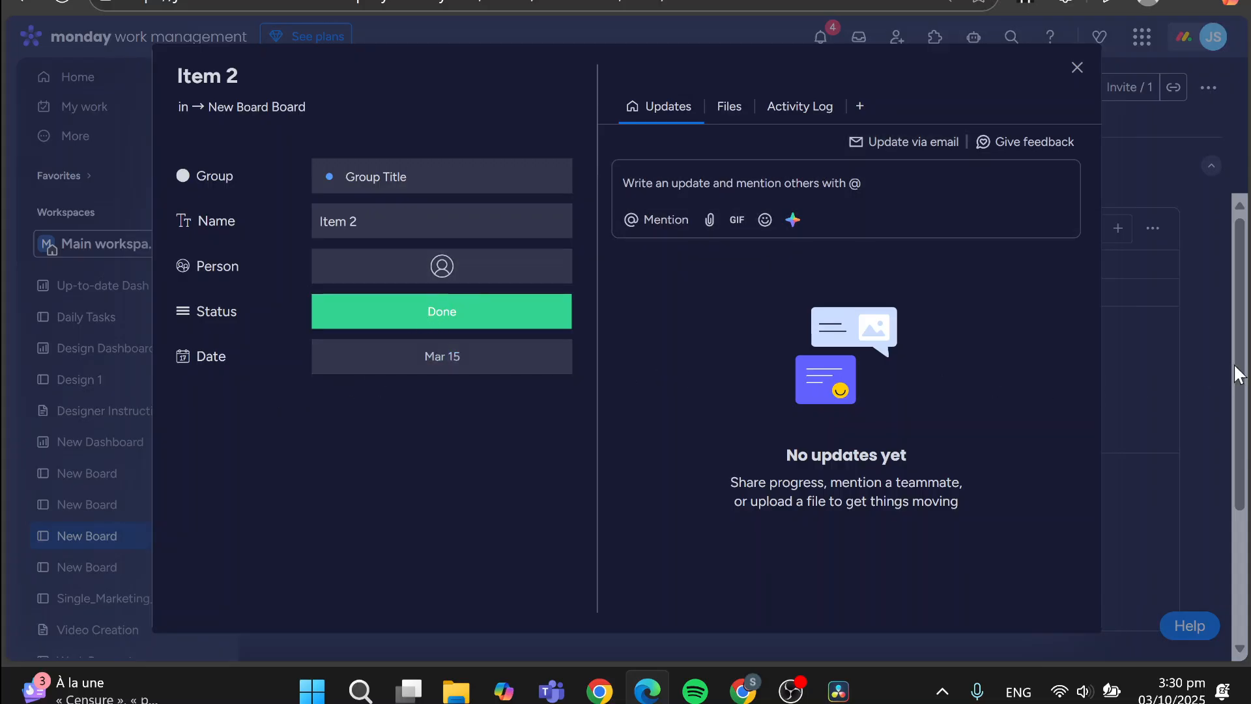
pyautogui.click(1215, 327)
# Search the column types for "tim" and add a Timeline column to the board's main table
pyautogui.click(304, 123)
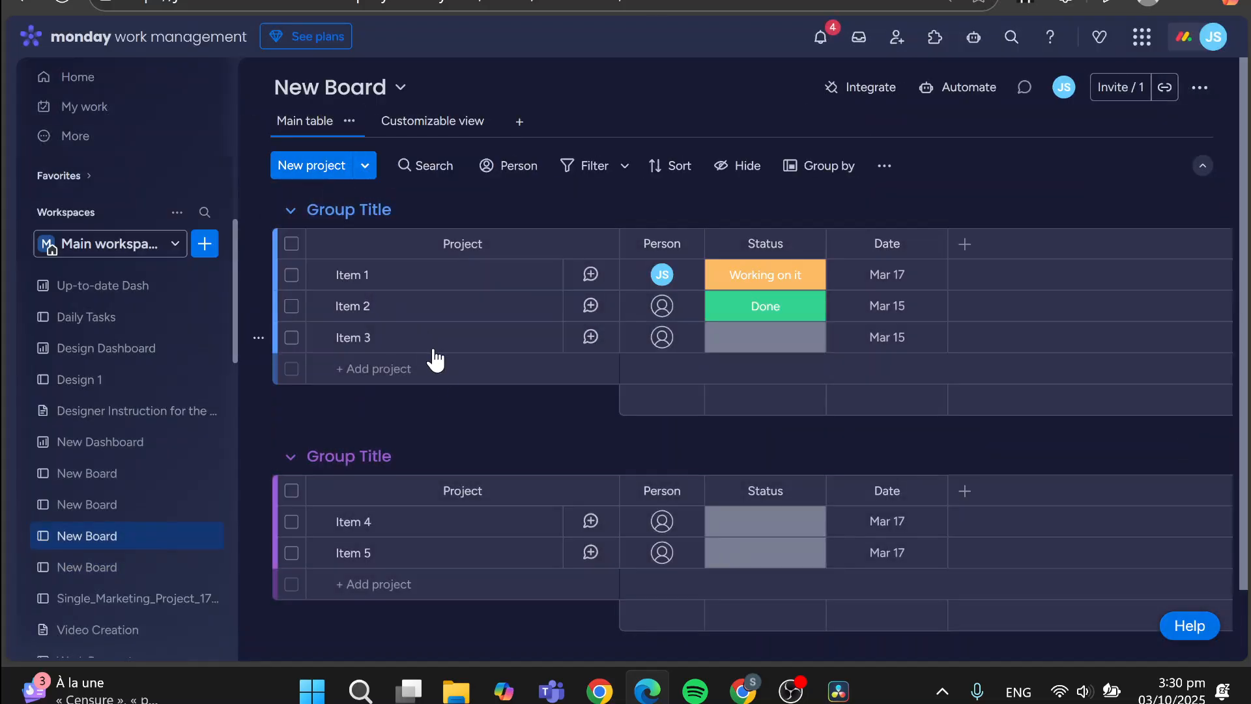
pyautogui.click(966, 245)
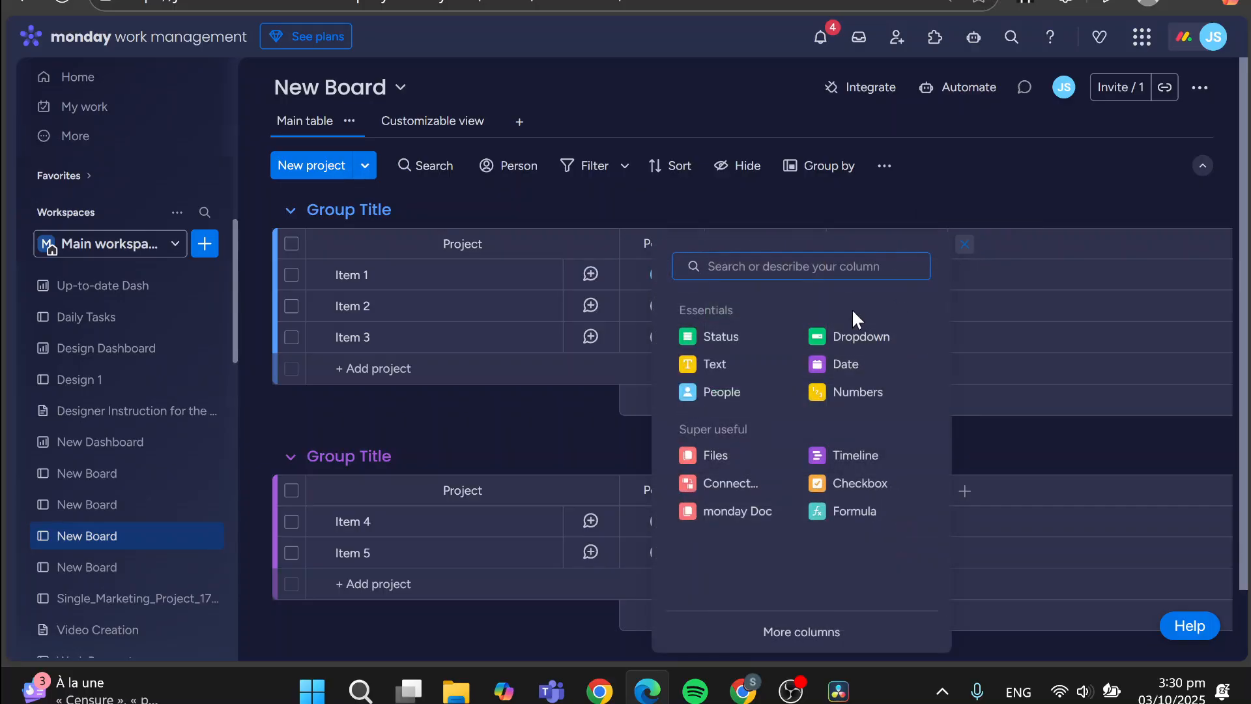
pyautogui.write('due')
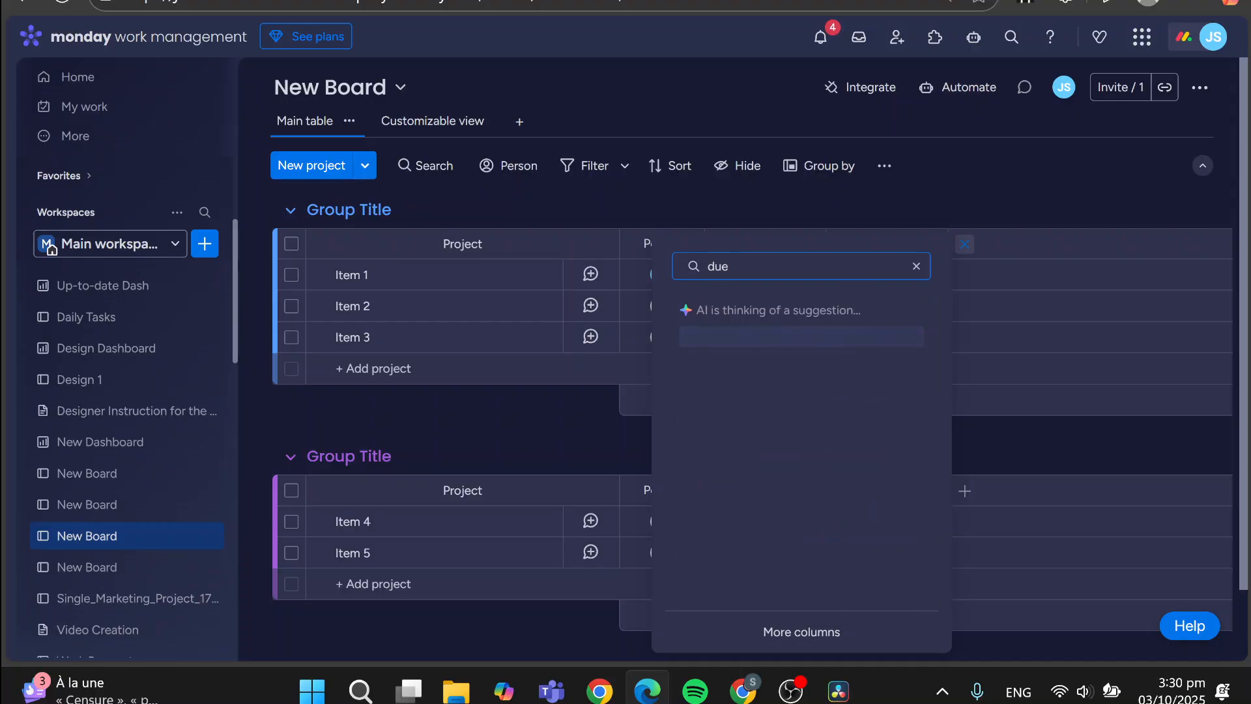
pyautogui.press('BackSpace')
pyautogui.press('BackSpace')
pyautogui.press('BackSpace')
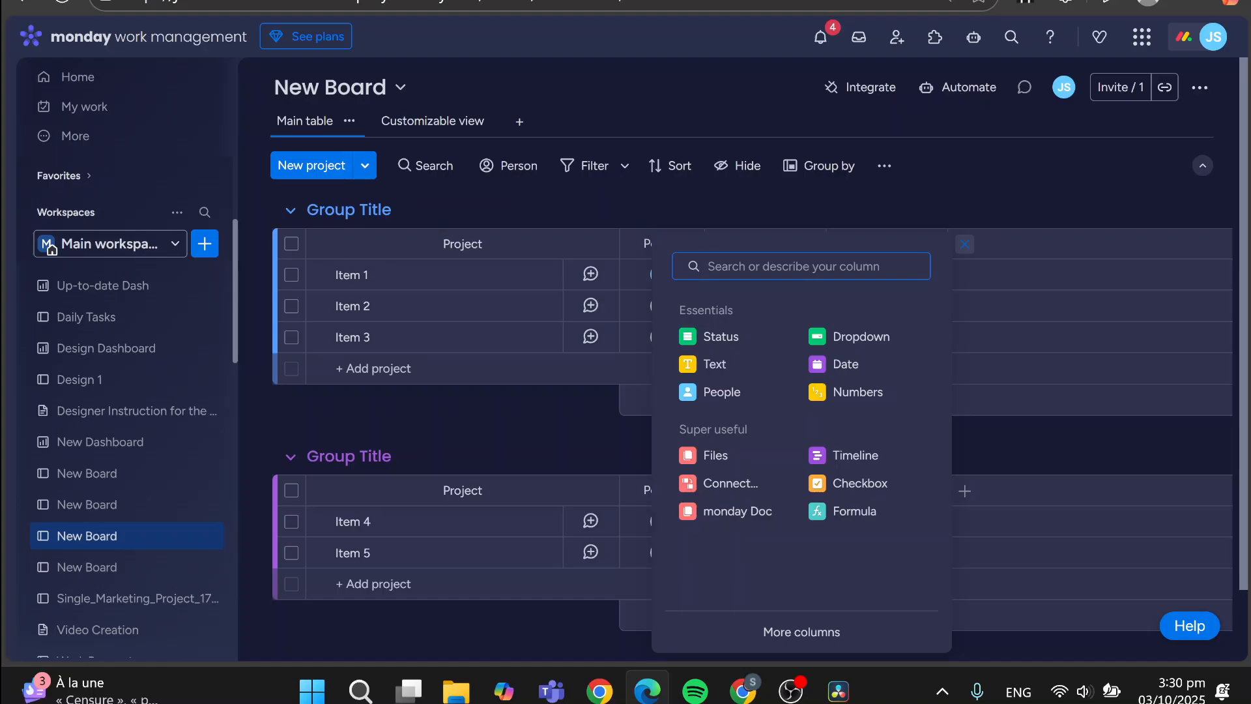
pyautogui.write('tim')
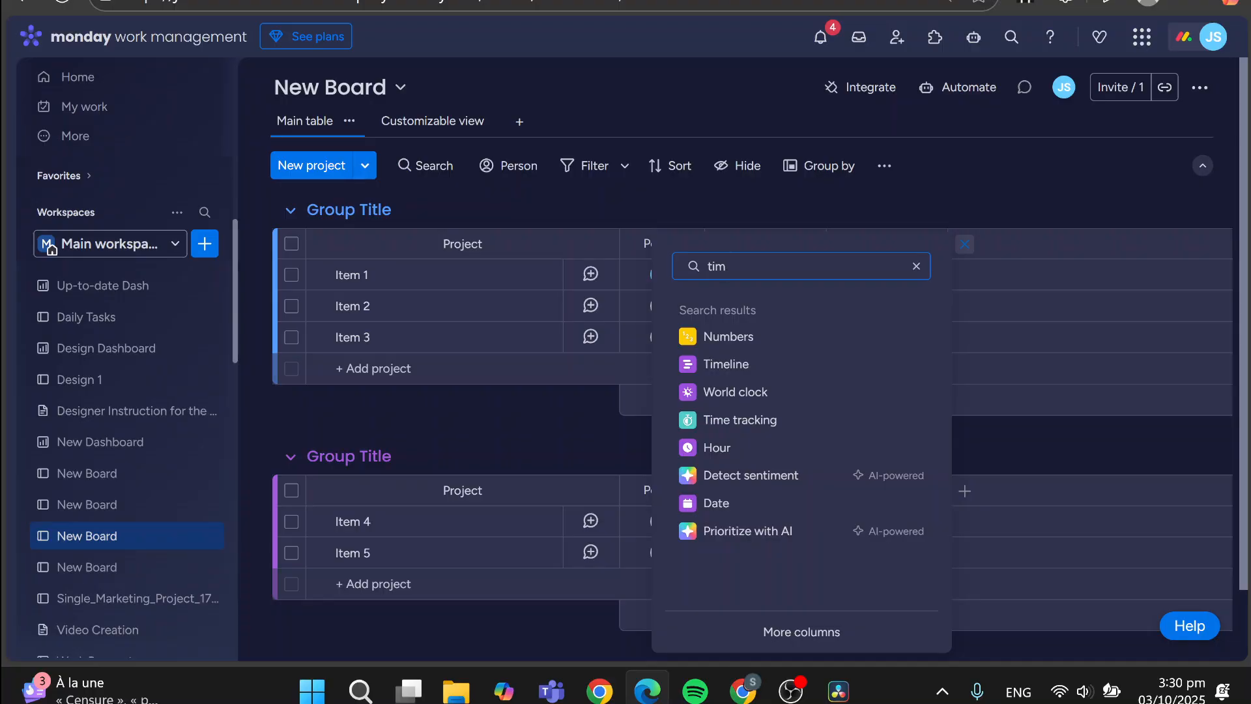
pyautogui.click(808, 371)
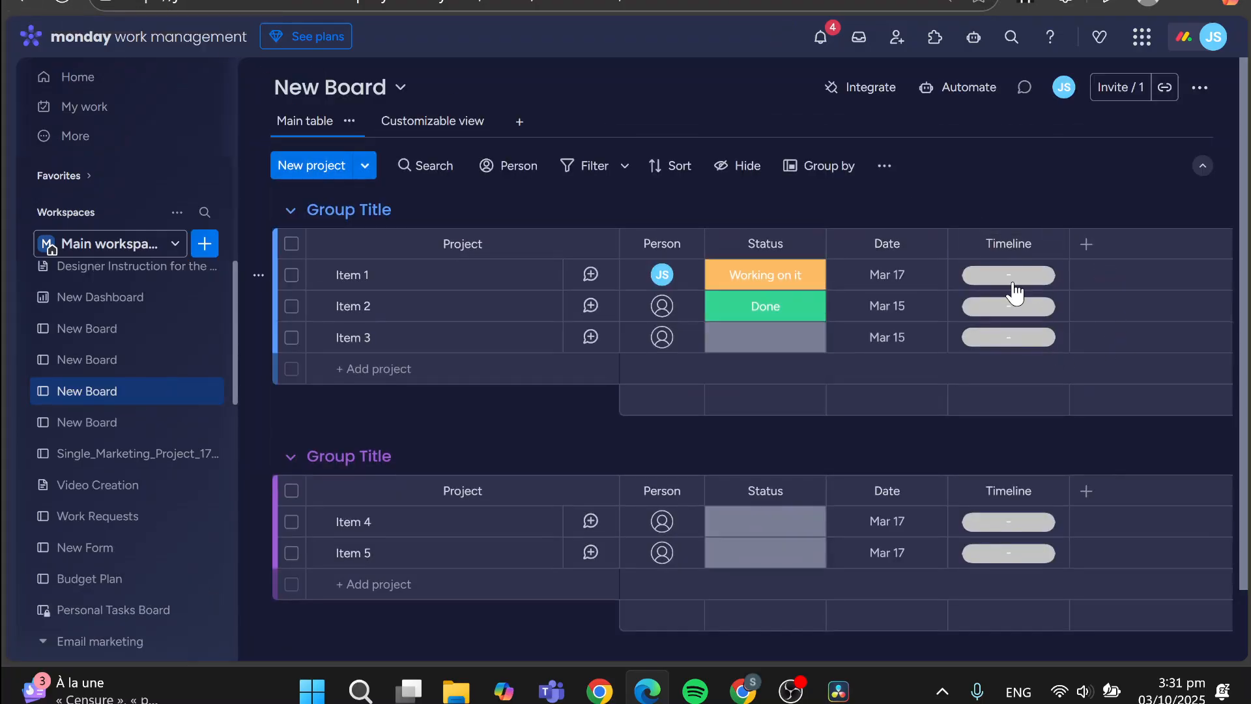
# Set Item 1's timeline in the main table from March 17 to March 23, 2025
pyautogui.click(1016, 277)
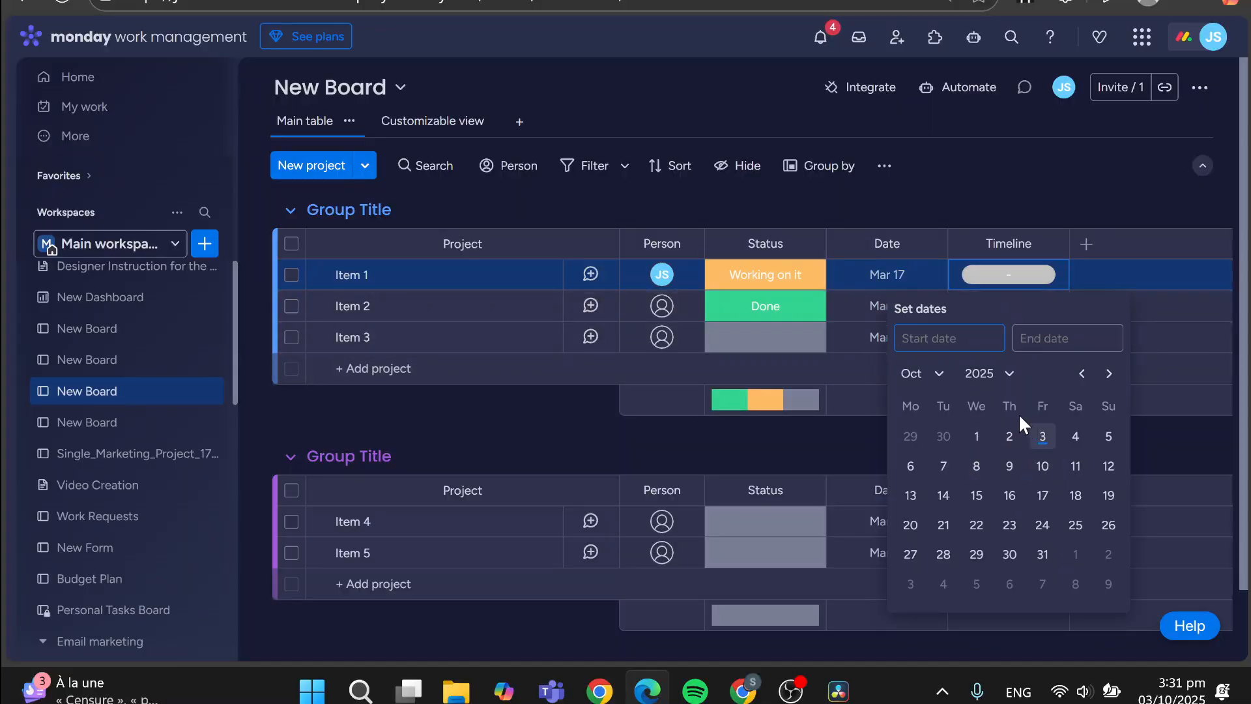
pyautogui.click(929, 374)
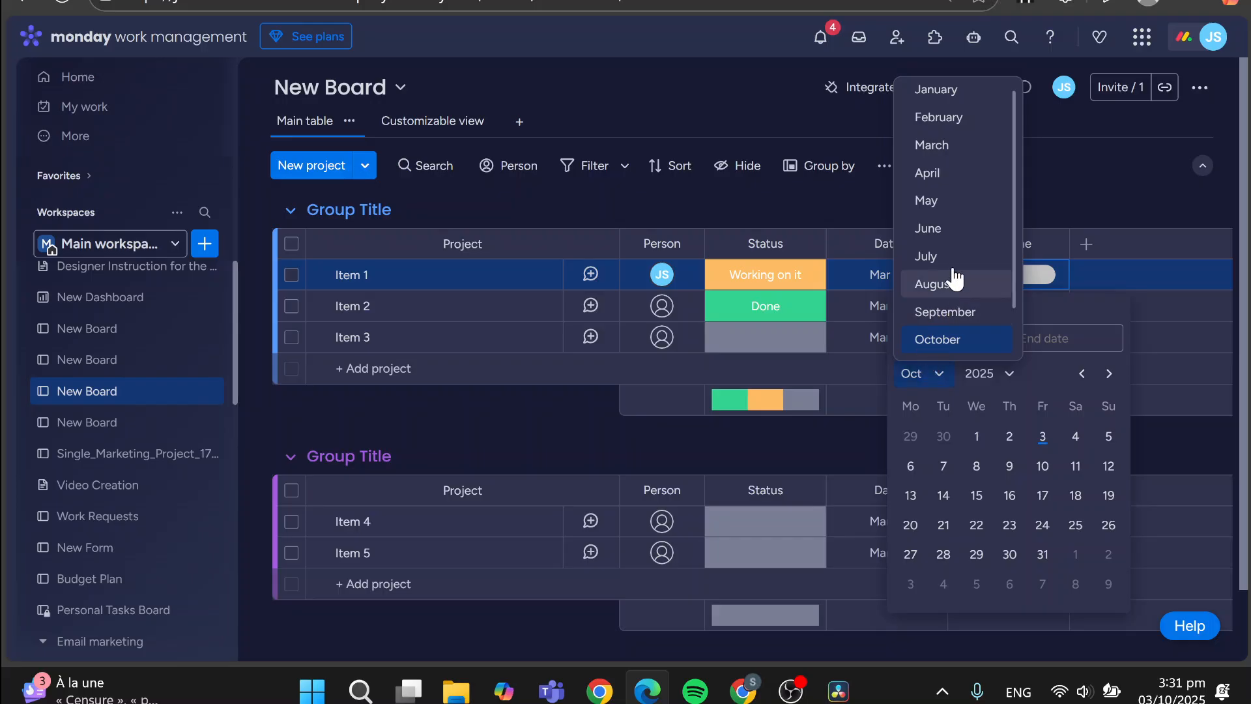
pyautogui.click(938, 144)
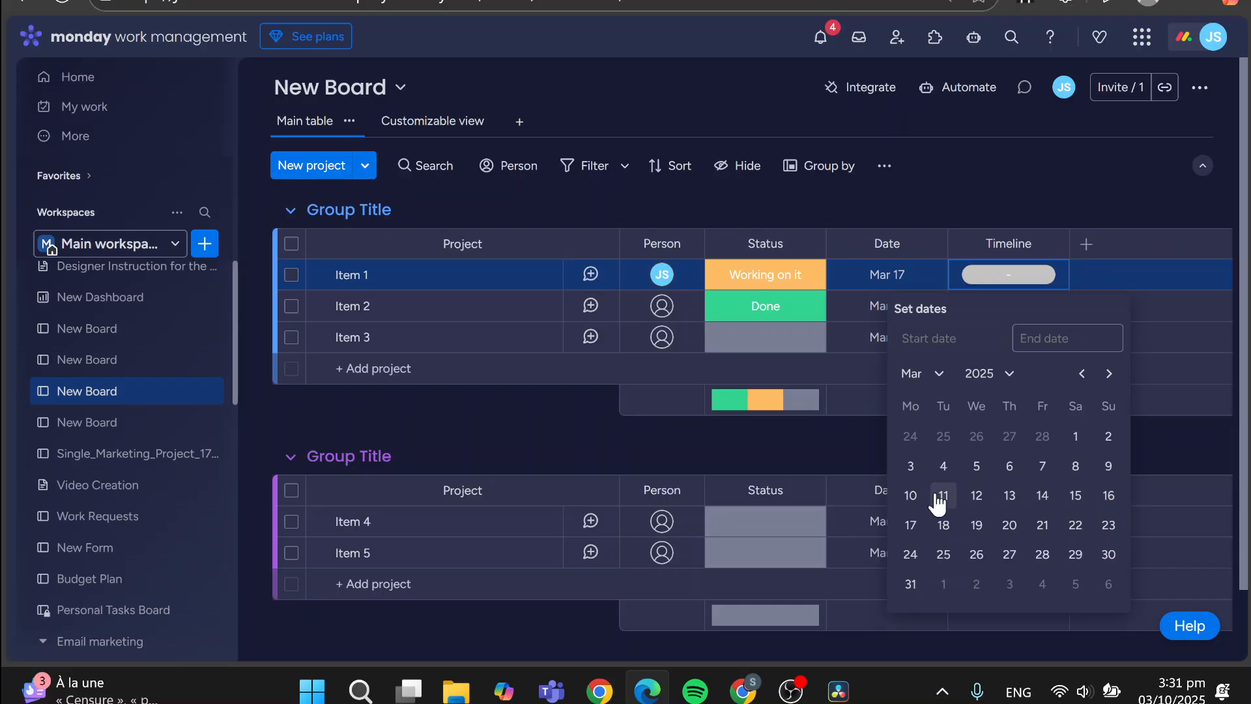
pyautogui.click(912, 526)
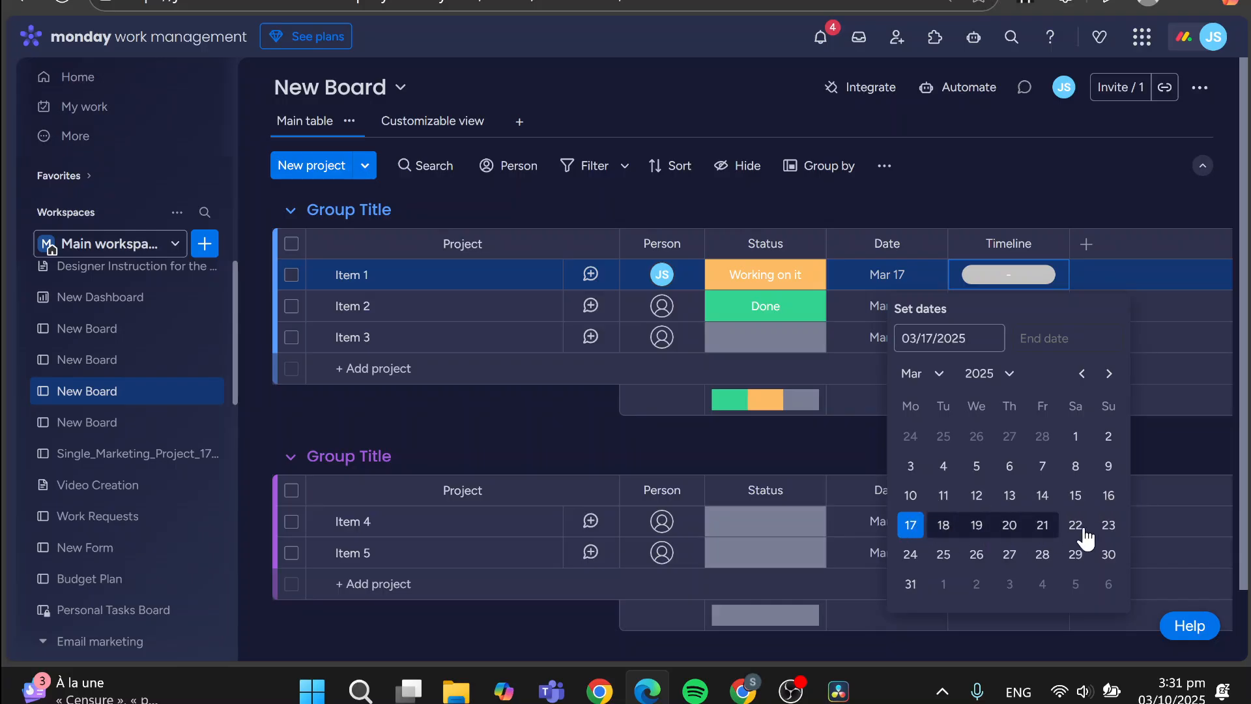
pyautogui.click(1109, 529)
pyautogui.click(767, 185)
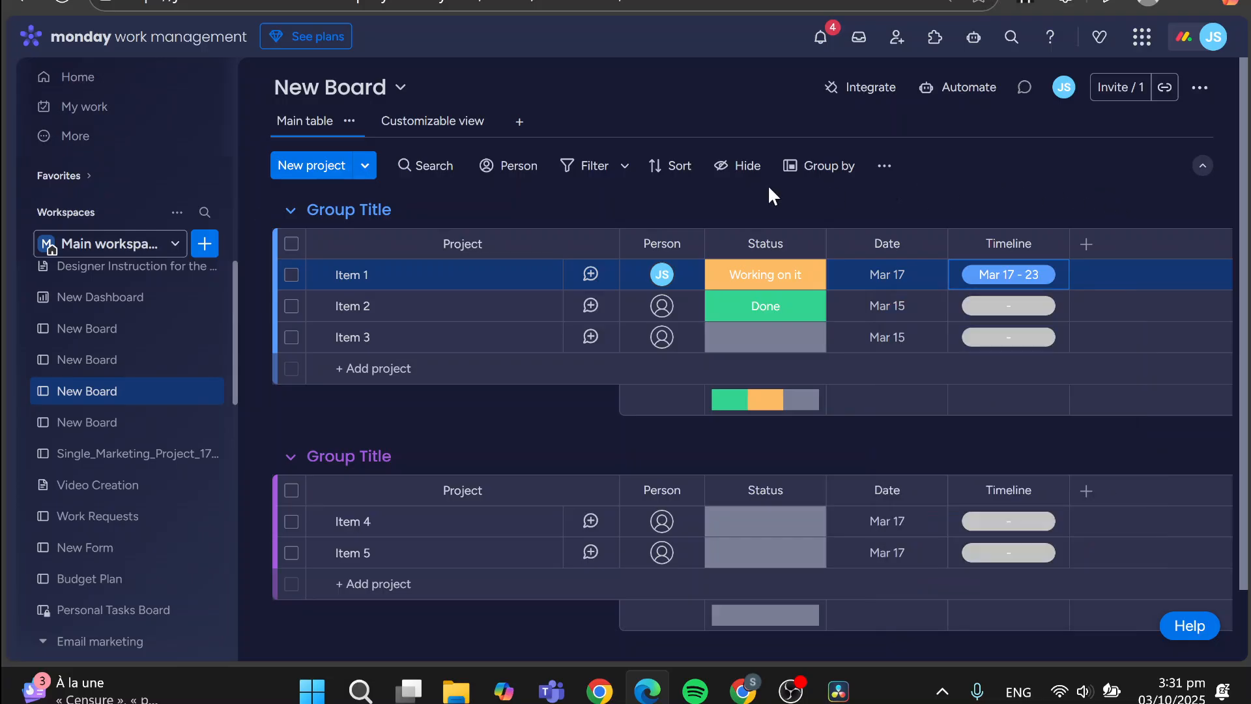
# Examine how Item 1 appears in the customizable view's Timeline widget, compare it with the main table, and check the item's details
pyautogui.click(450, 124)
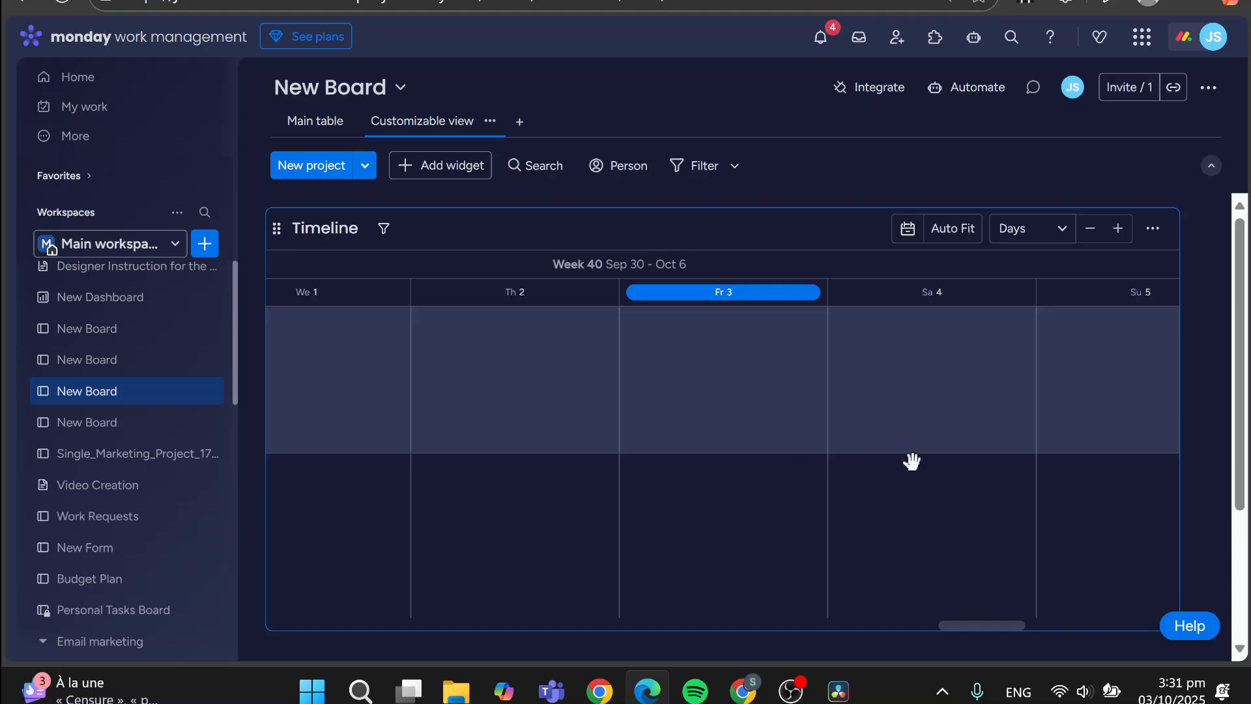
pyautogui.moveTo(994, 625); pyautogui.dragTo(449, 635)
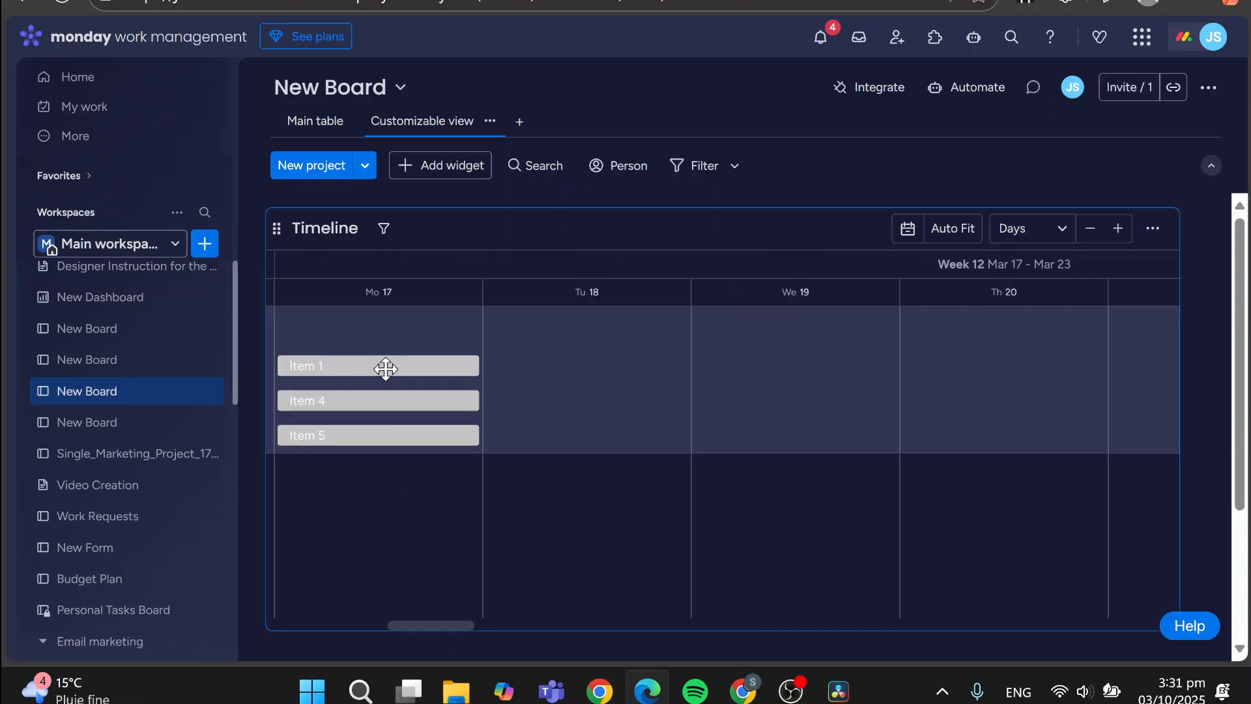
pyautogui.click(313, 121)
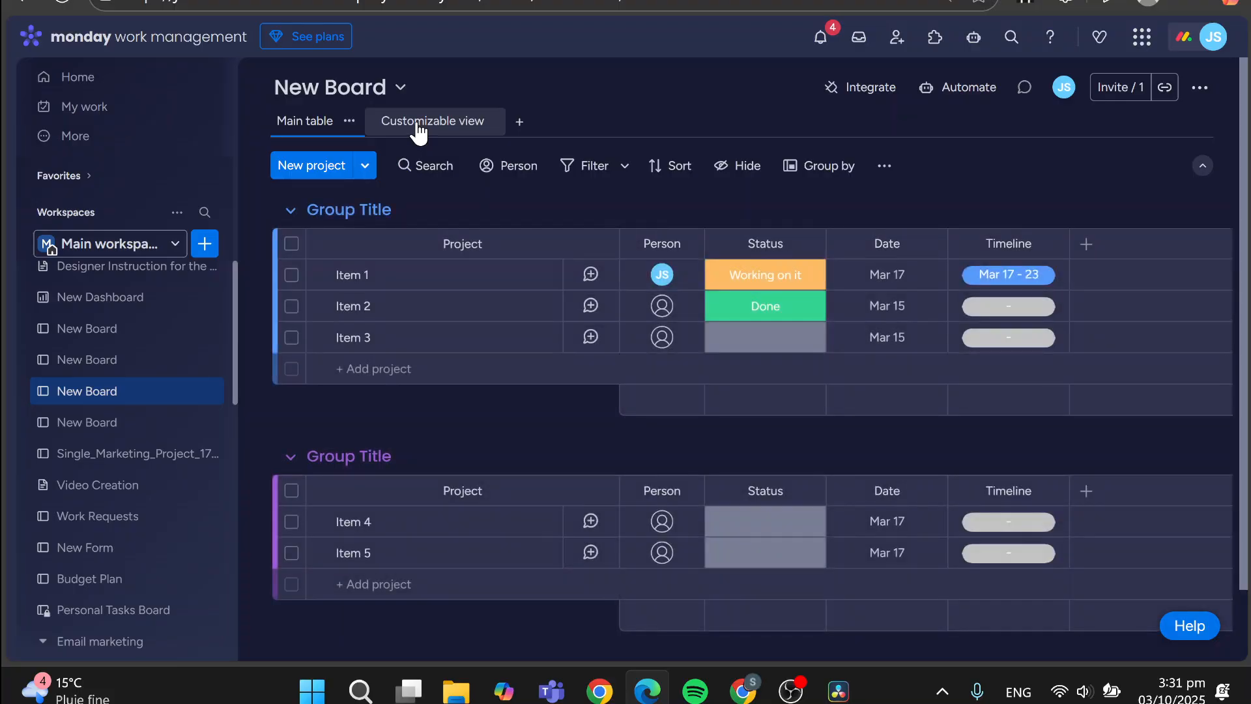
pyautogui.click(418, 130)
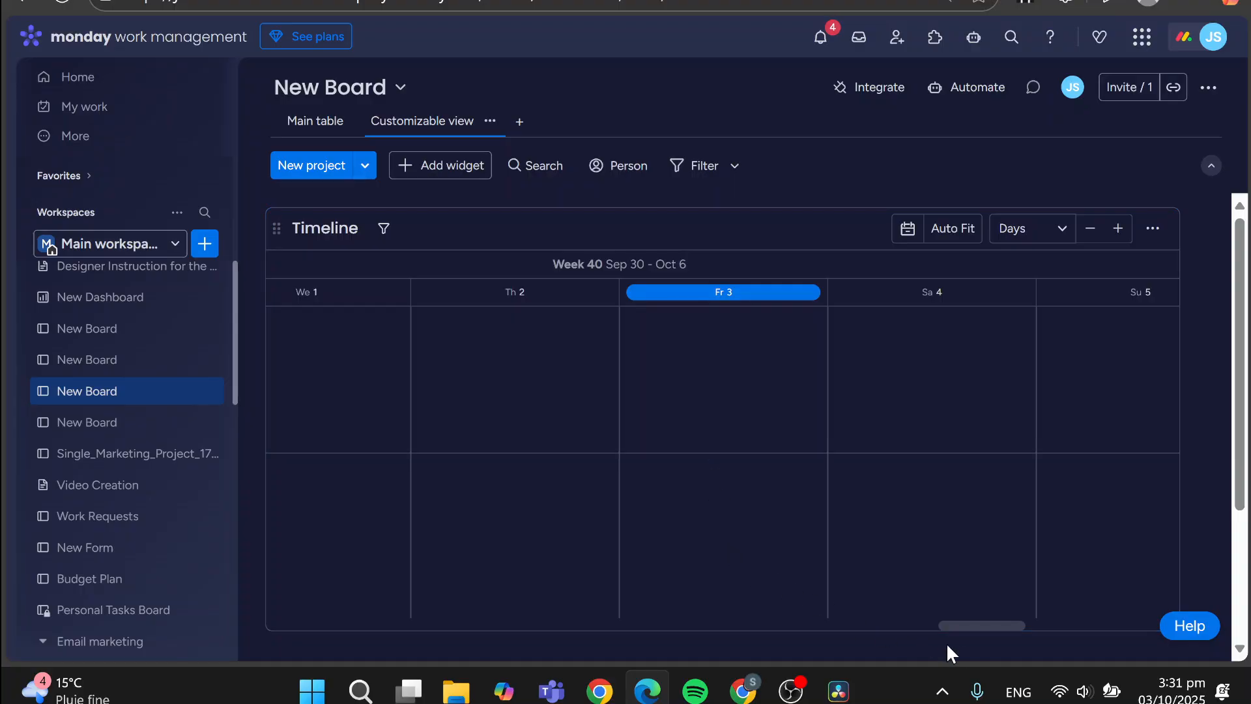
pyautogui.moveTo(948, 626); pyautogui.dragTo(424, 595)
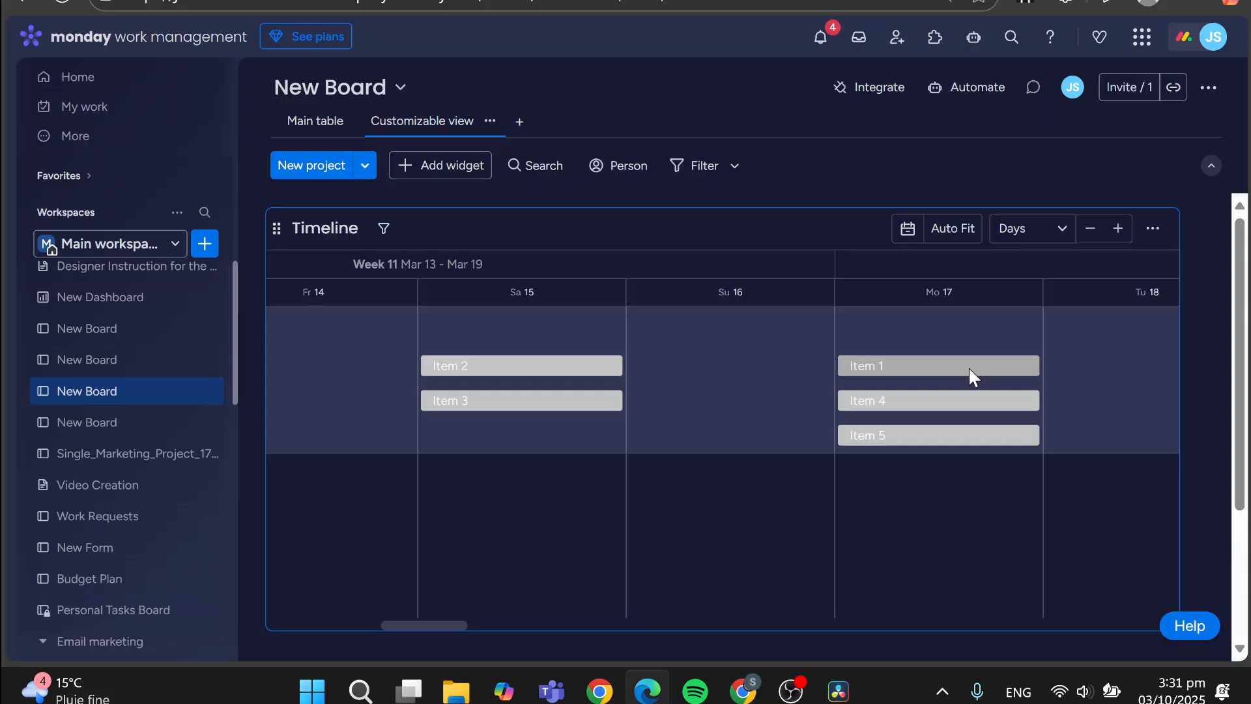
pyautogui.click(969, 367)
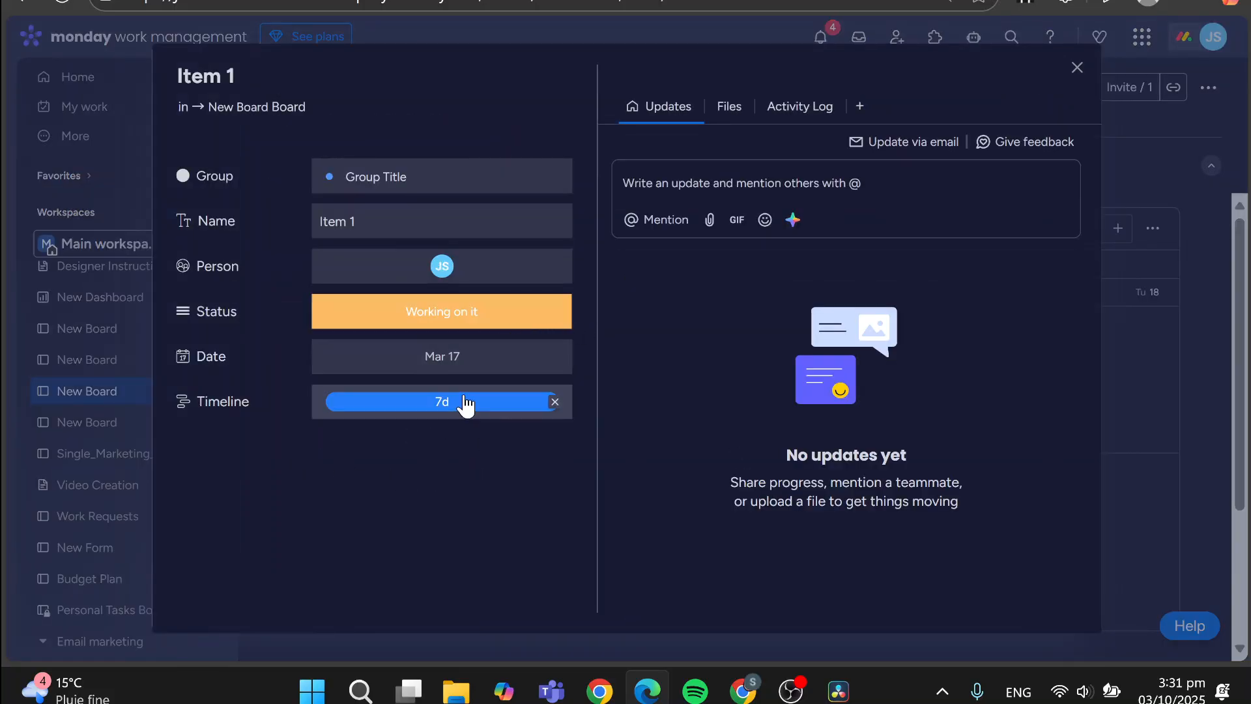
pyautogui.click(1076, 68)
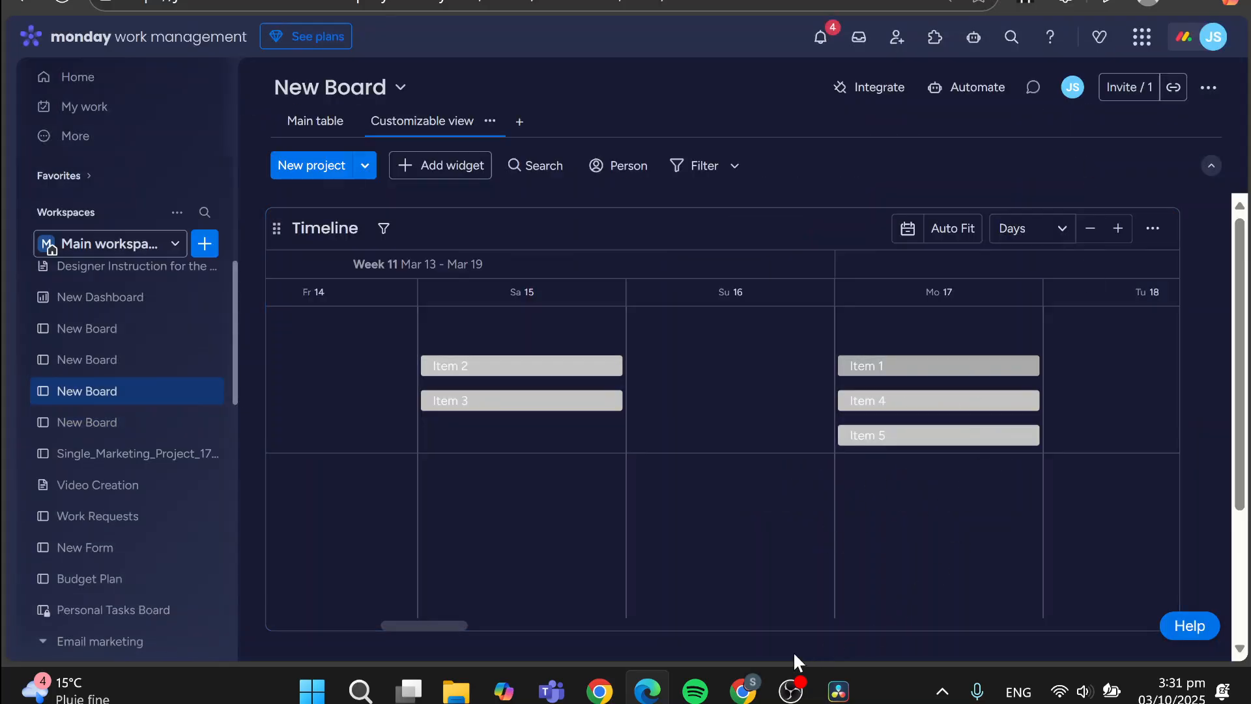
# Move Item 1 to March 18 in the Timeline widget
pyautogui.moveTo(436, 623); pyautogui.dragTo(444, 623)
pyautogui.moveTo(449, 369); pyautogui.dragTo(820, 381)
pyautogui.moveTo(734, 371); pyautogui.dragTo(580, 373)
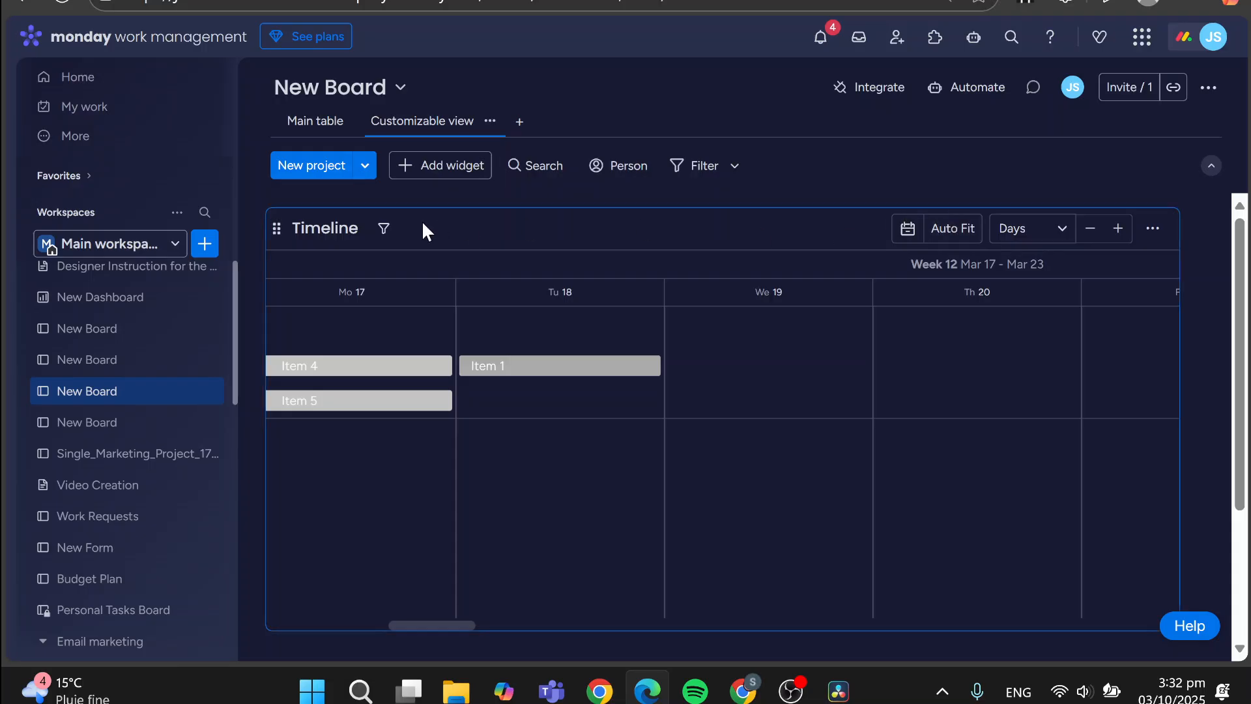
# Open the Timeline widget's filter, close it along with the upgrade offer, and look through the widget's additional options
pyautogui.click(384, 230)
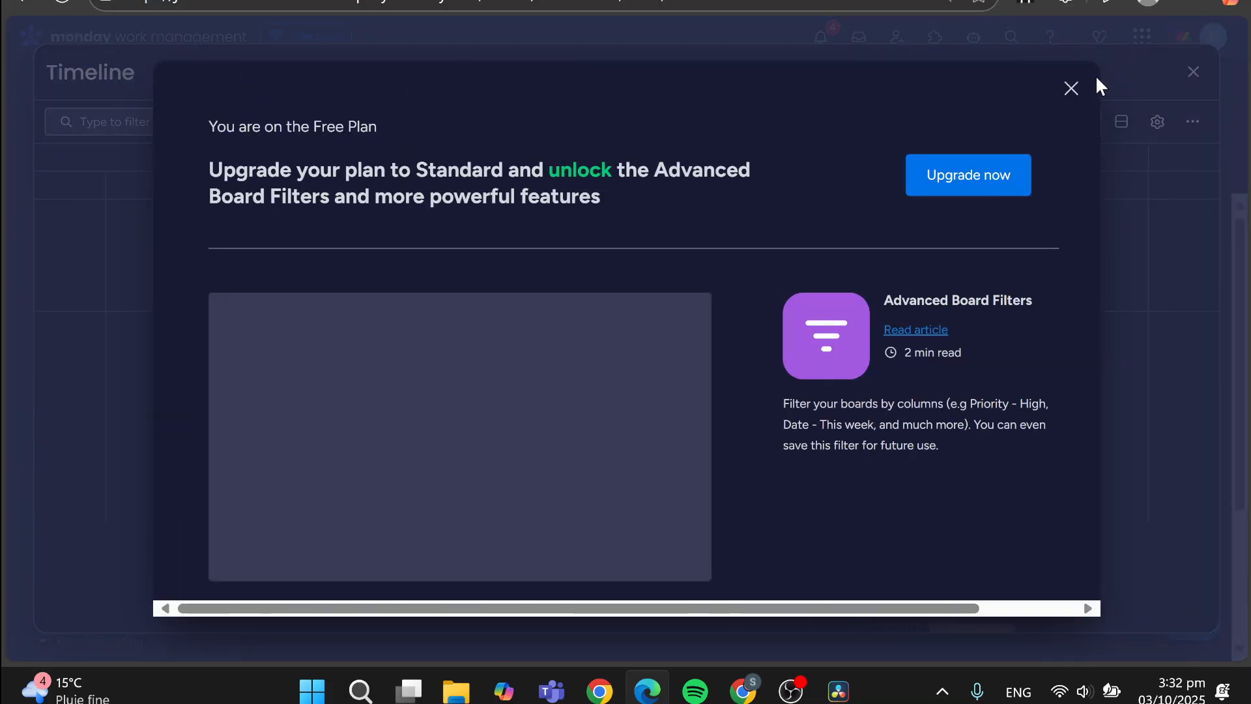
pyautogui.click(1096, 76)
pyautogui.click(1193, 72)
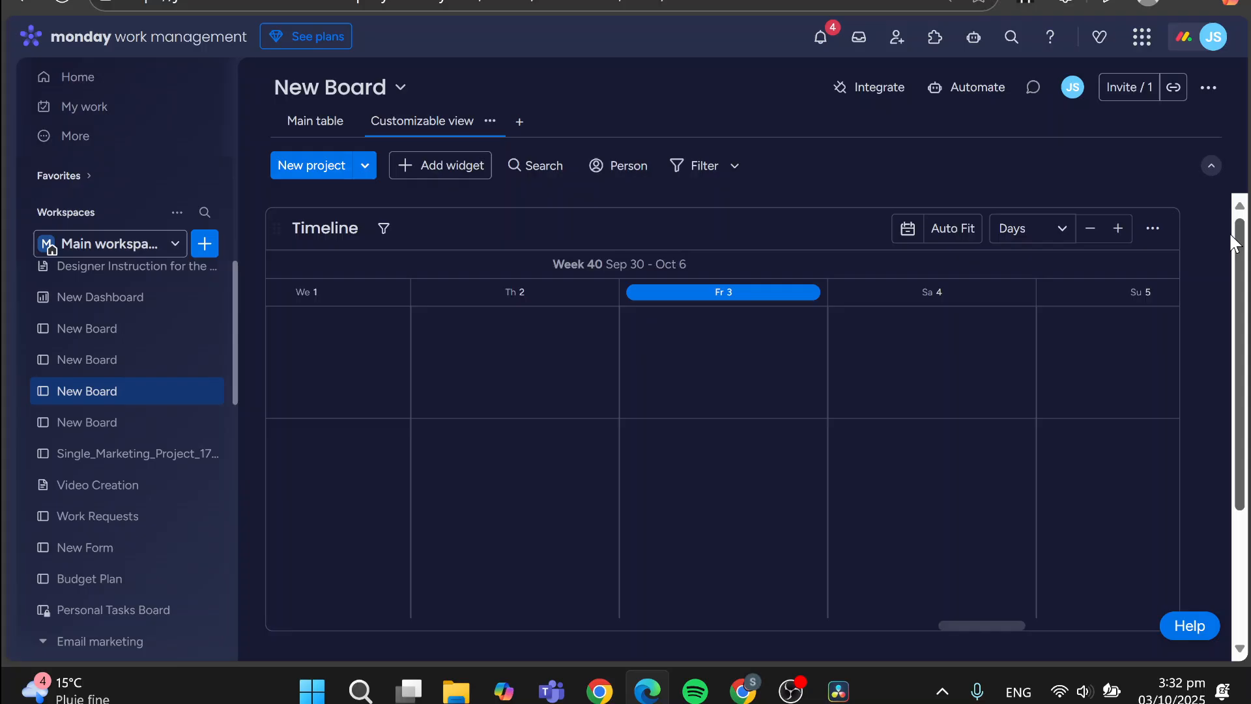
pyautogui.click(1153, 229)
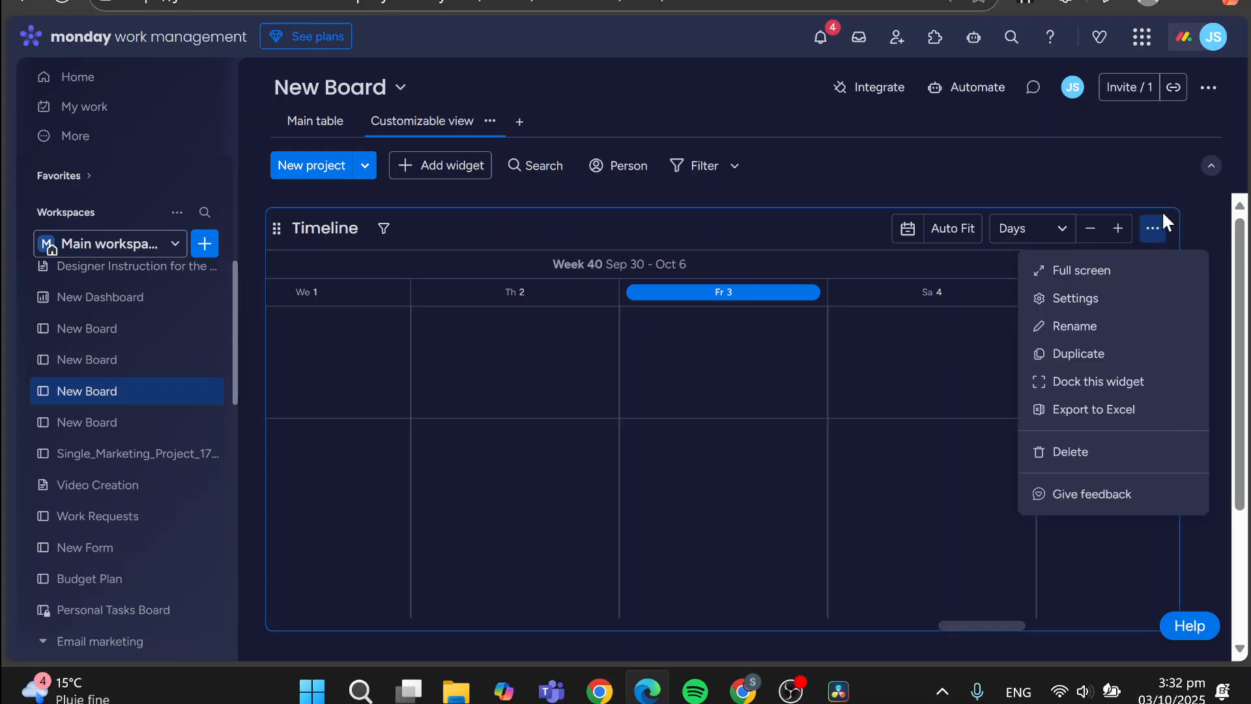
# Auto-fit the Timeline widget to its items, jump to today's date, and auto-fit it again
pyautogui.click(975, 231)
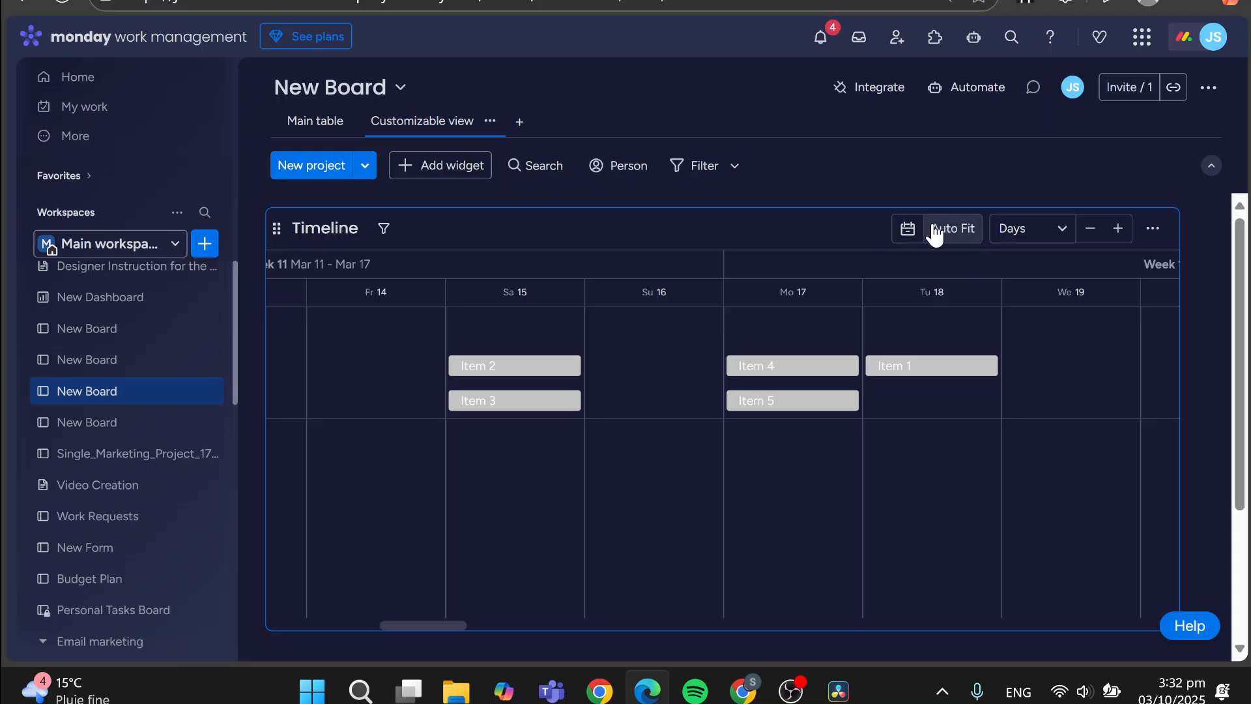
pyautogui.click(906, 228)
pyautogui.click(957, 234)
# Try the Weeks and Months scales in the Timeline widget and leave it set to Weeks
pyautogui.click(1060, 247)
pyautogui.click(1063, 291)
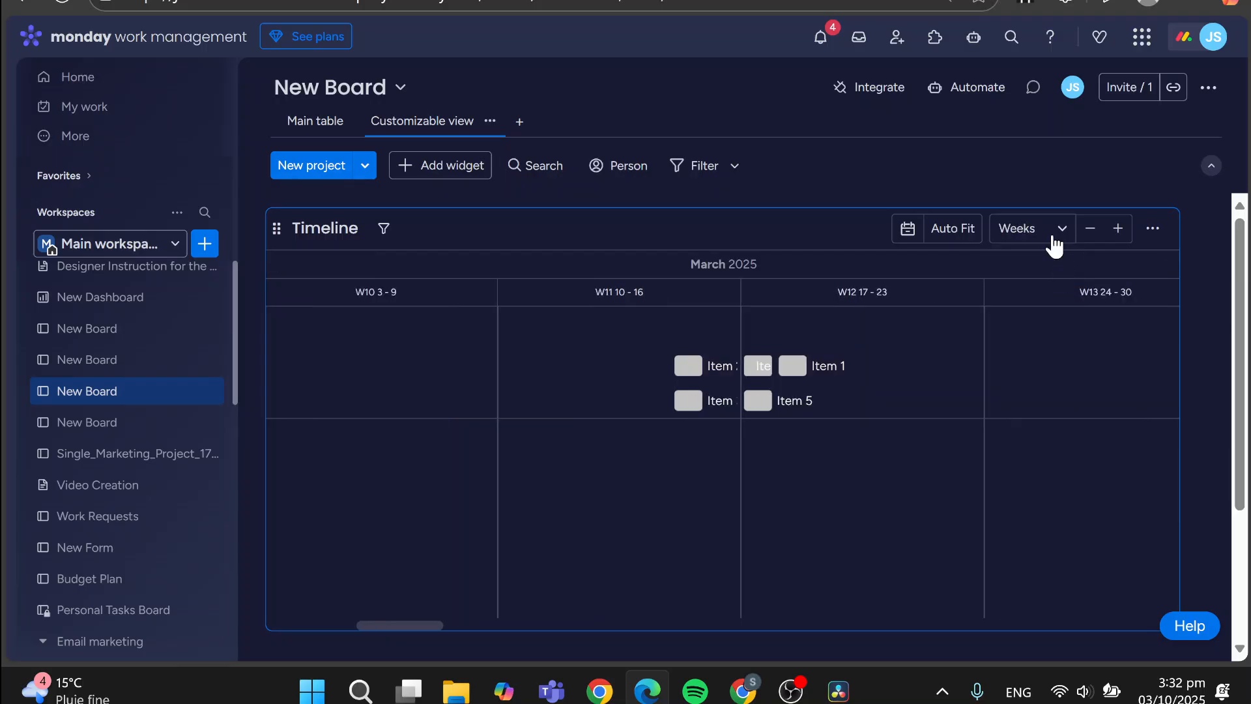
pyautogui.click(1052, 242)
pyautogui.click(1041, 322)
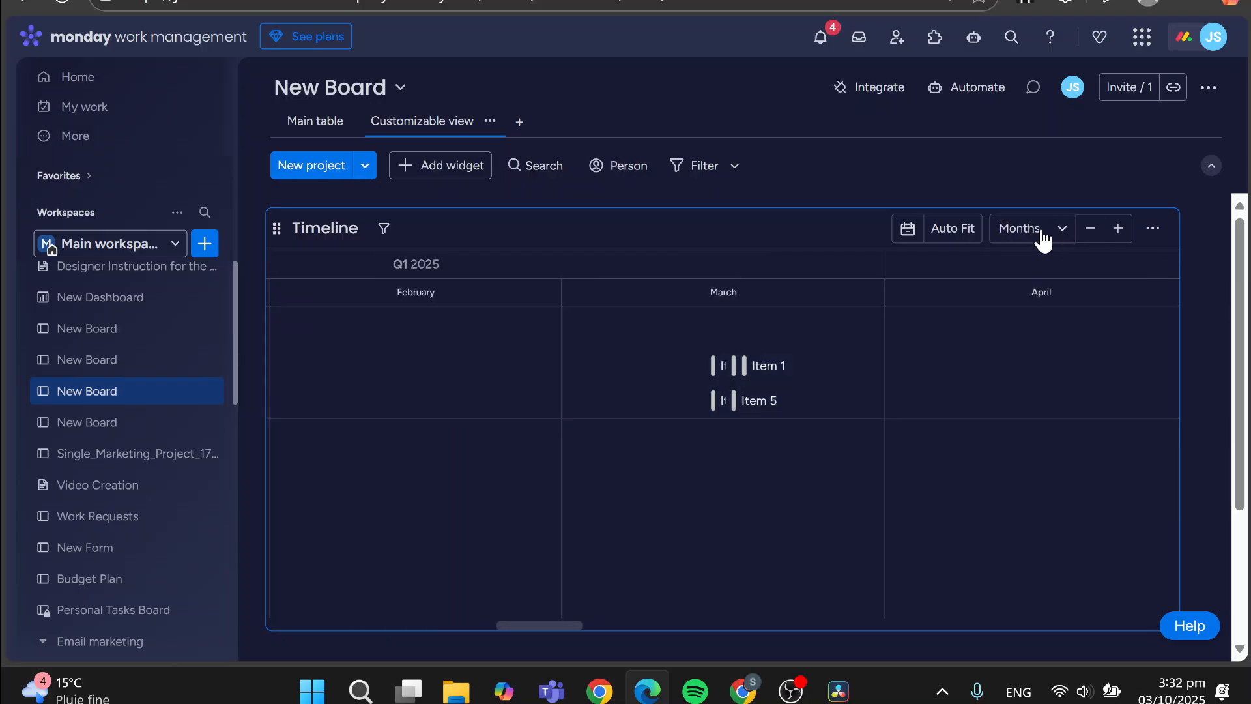
pyautogui.click(1044, 235)
pyautogui.click(1040, 291)
# Review the Timeline widget's additional options and the board's filter offer, and return to the main table
pyautogui.click(1153, 228)
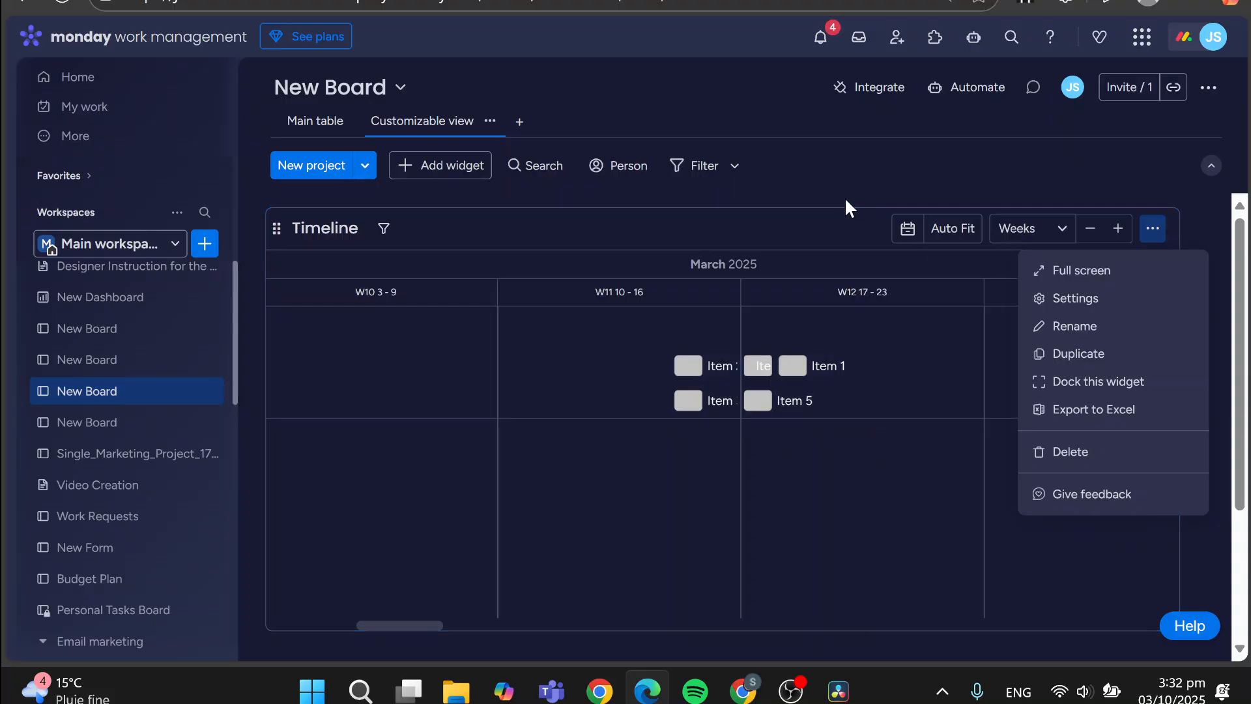
pyautogui.click(899, 175)
pyautogui.click(710, 167)
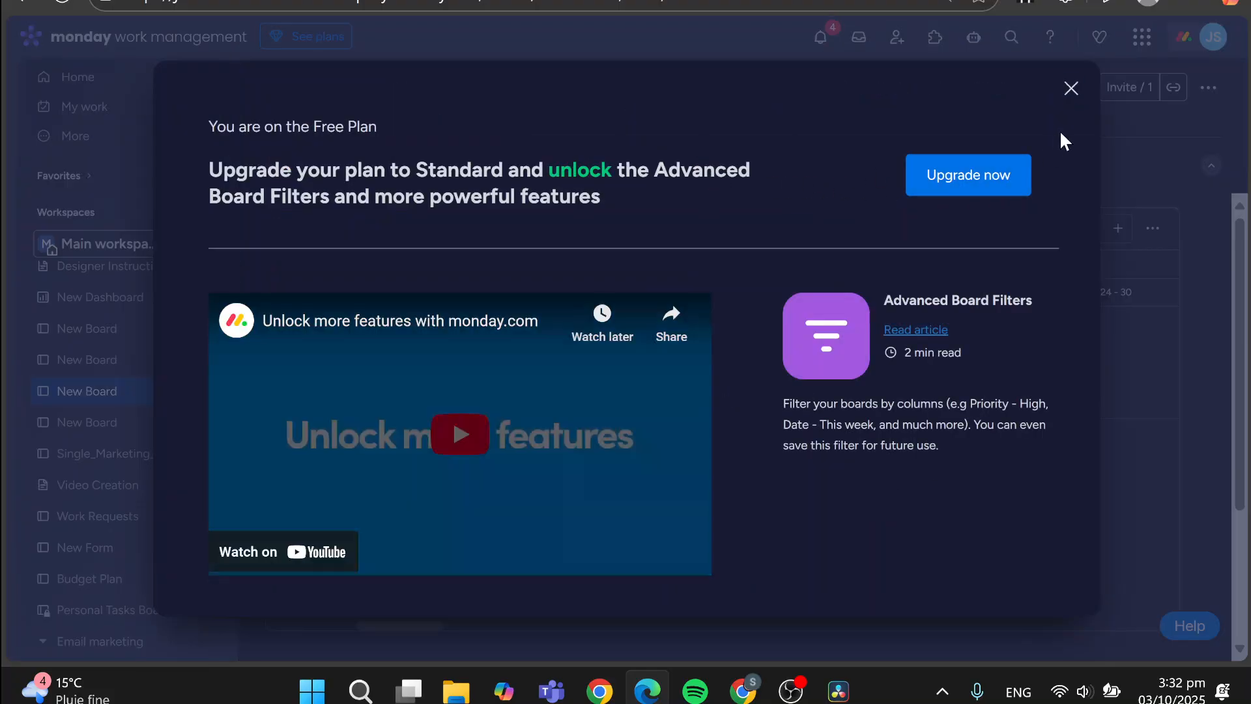
pyautogui.click(1070, 87)
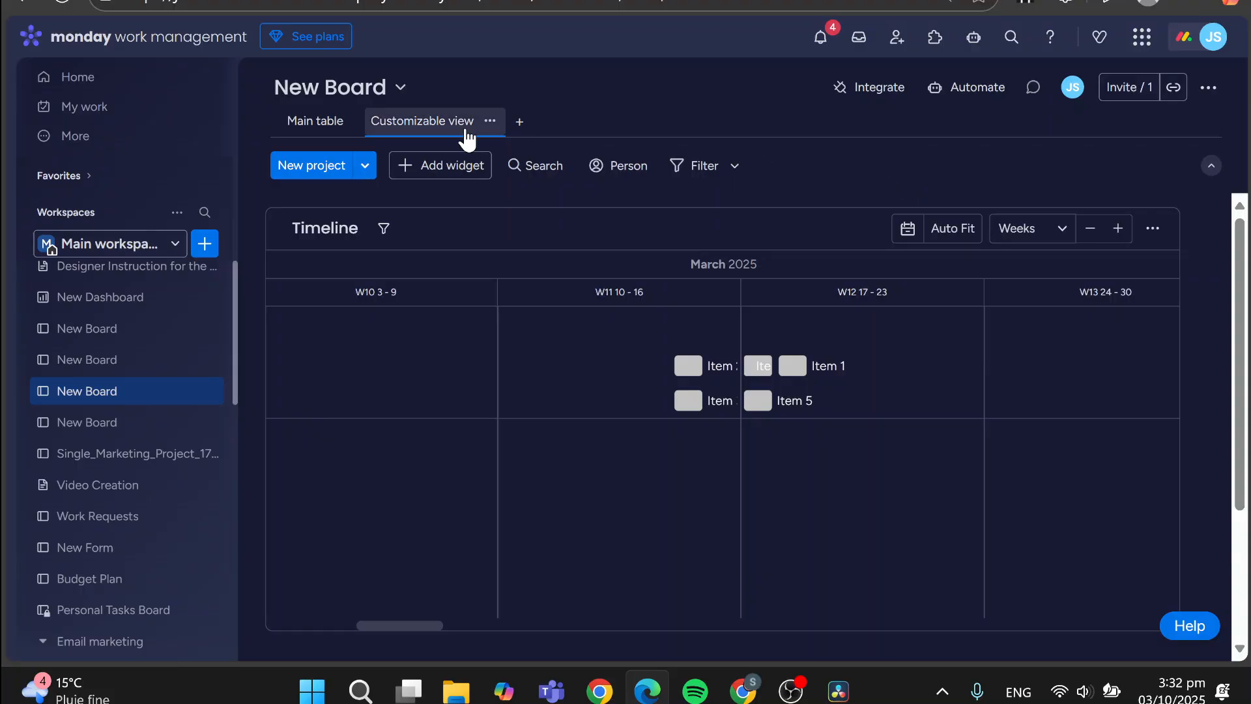
pyautogui.click(331, 134)
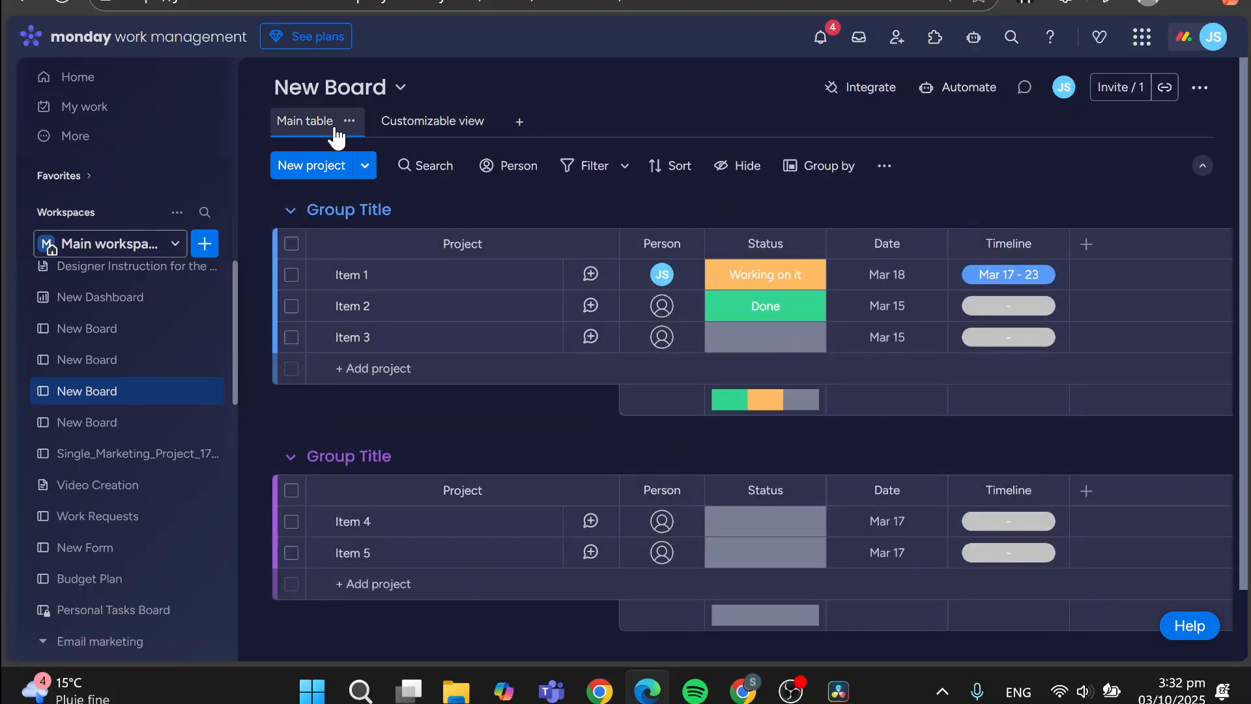